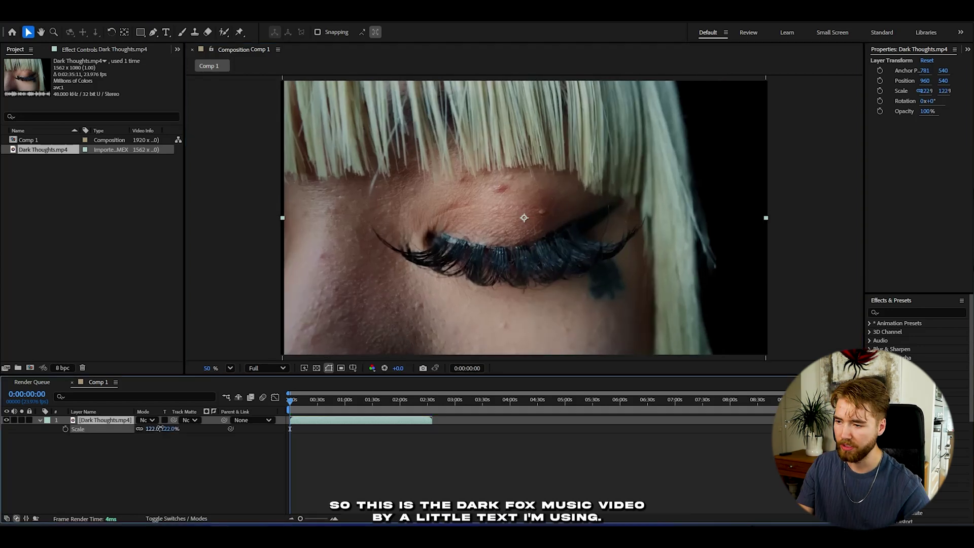
# Scale the Dark Thoughts clip to about 124%, scrub to 0:00:02:03, and select the fifth clip layer.
pyautogui.press('s')
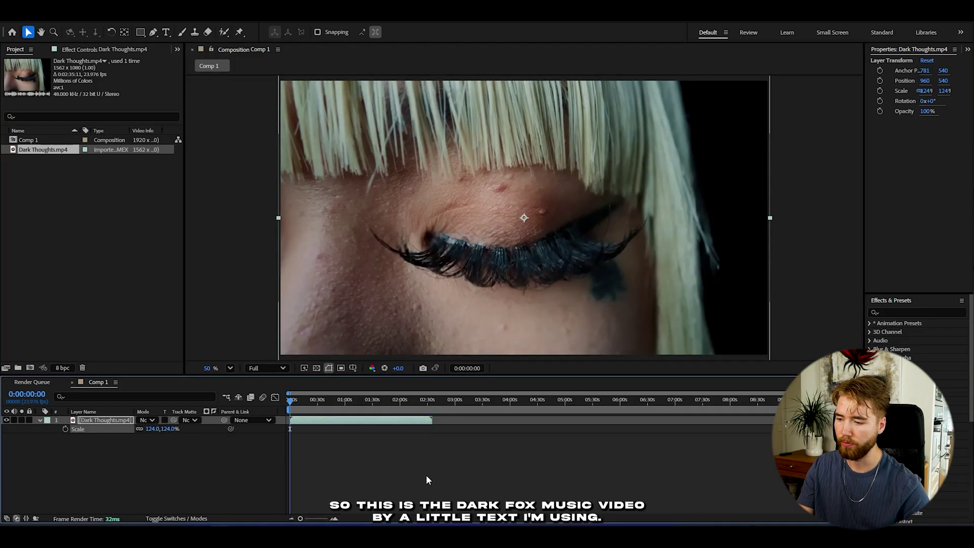
pyautogui.click(334, 518)
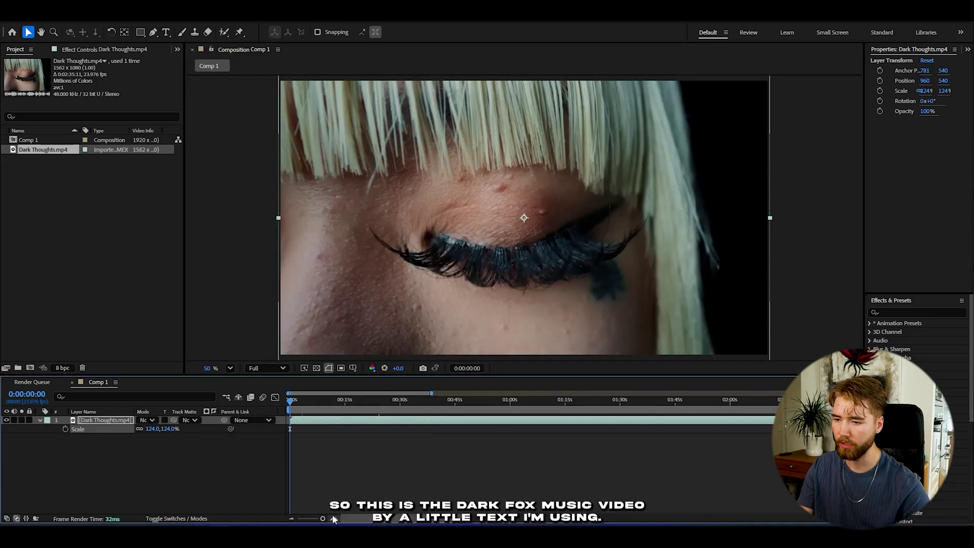
pyautogui.moveTo(308, 412)
pyautogui.mouseDown()
pyautogui.moveTo(345, 402)
pyautogui.moveTo(316, 403)
pyautogui.mouseUp()
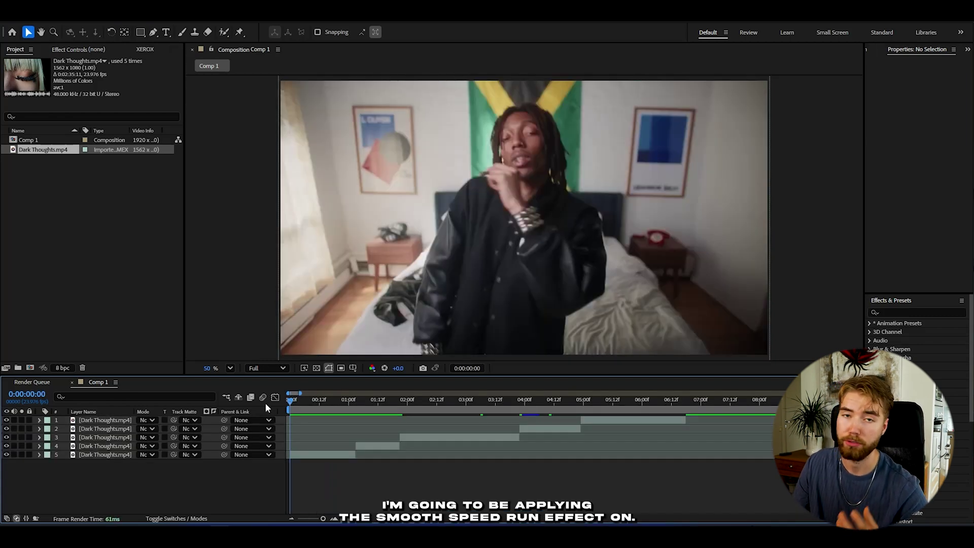
pyautogui.click(93, 455)
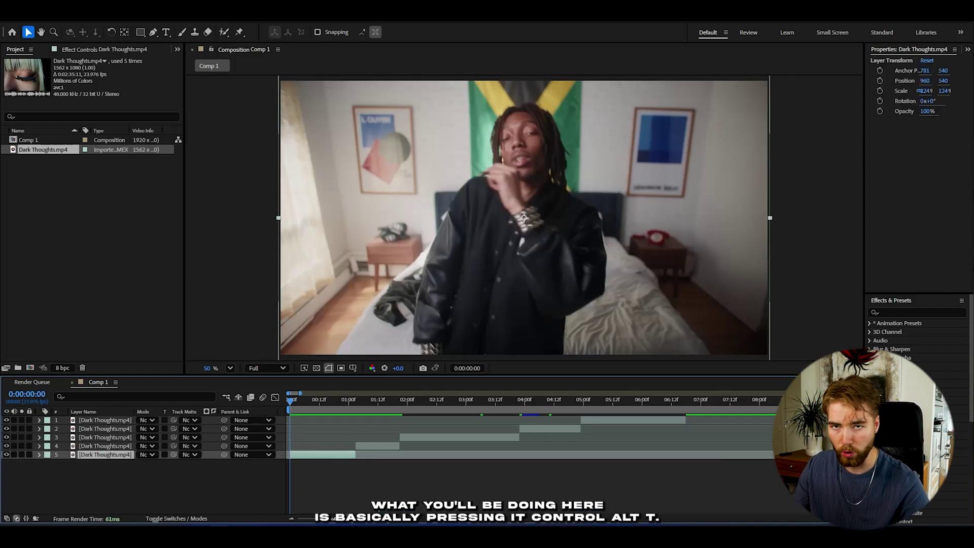
# Enable time remapping on the fifth clip and keyframe Time Remap at its start.
pyautogui.hotkey('ctrl', 'alt', 't')
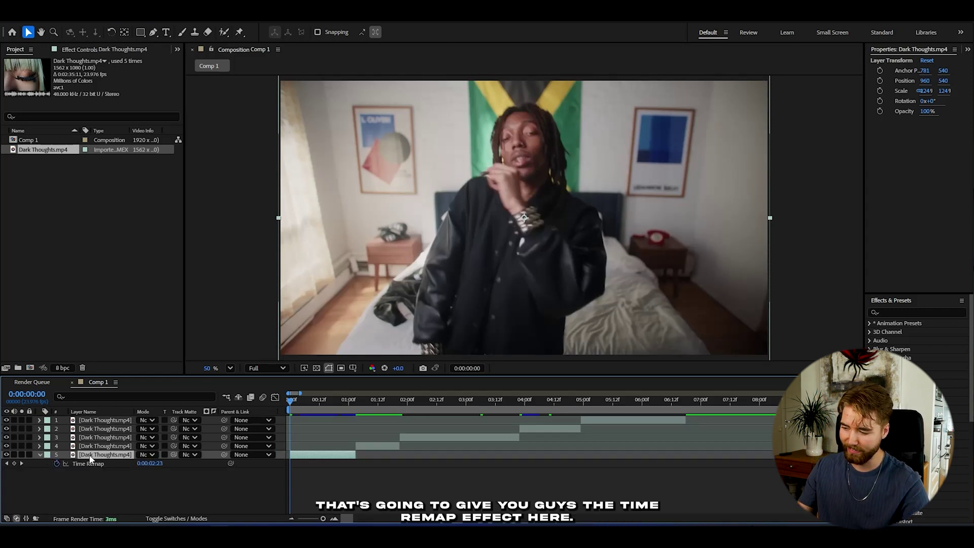
pyautogui.click(15, 464)
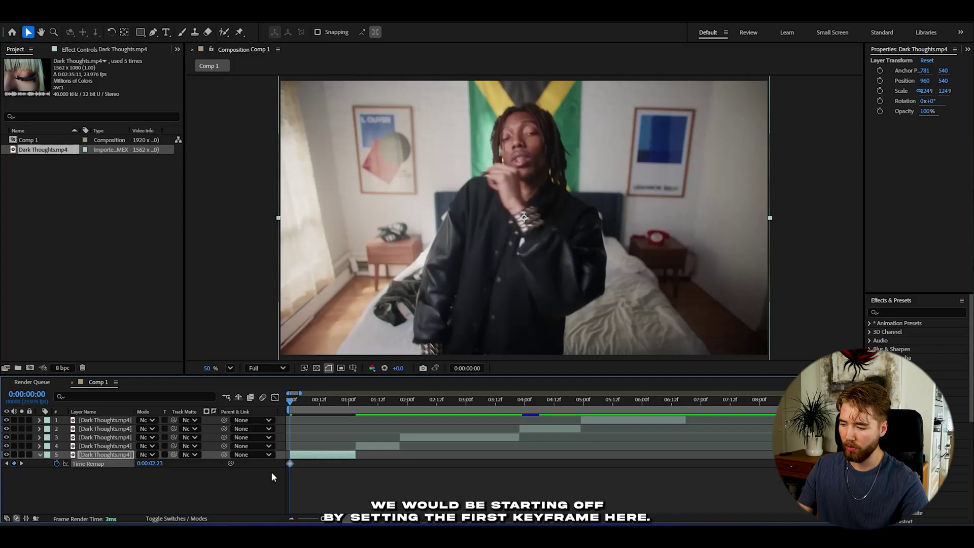
pyautogui.click(335, 522)
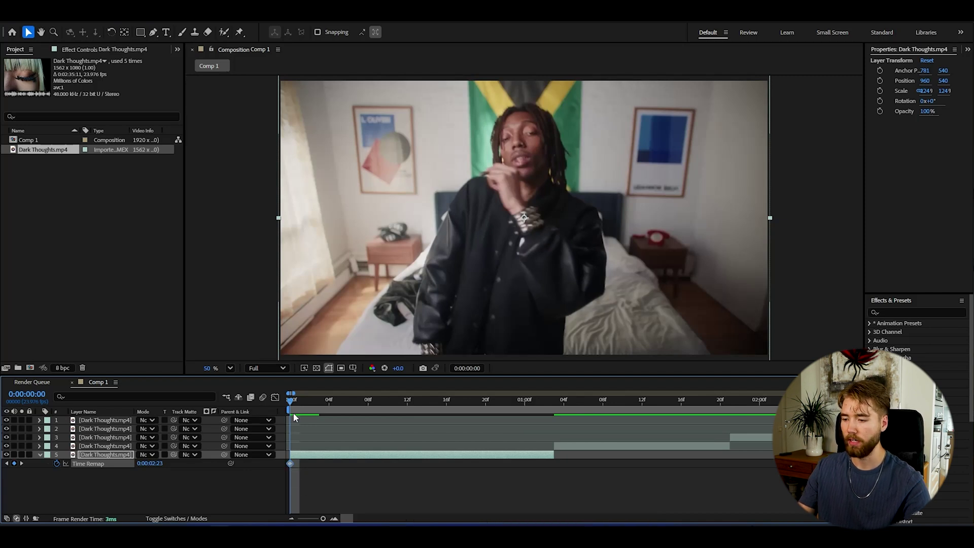
# Add a second Time Remap keyframe at the clip's end, 0:00:01:03.
pyautogui.click(387, 401)
pyautogui.moveTo(401, 402); pyautogui.dragTo(555, 403)
pyautogui.click(538, 437)
pyautogui.click(543, 454)
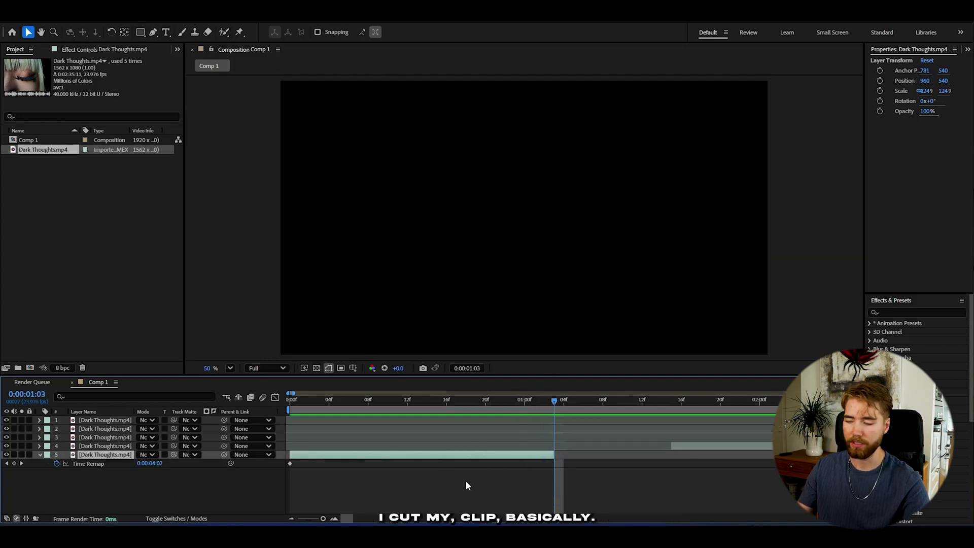
pyautogui.click(13, 464)
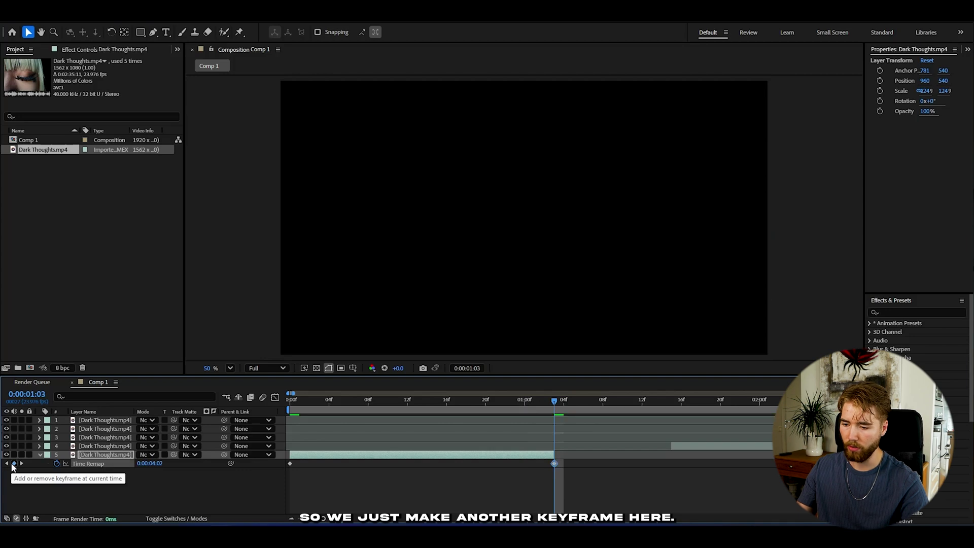
# Apply Easy Ease to both Time Remap keyframes.
pyautogui.click(591, 467)
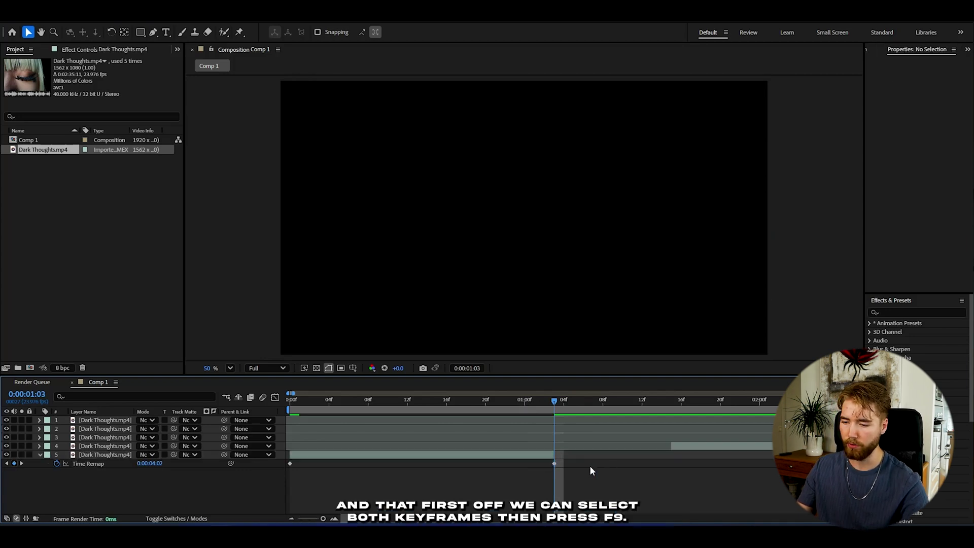
pyautogui.moveTo(589, 467); pyautogui.dragTo(284, 464)
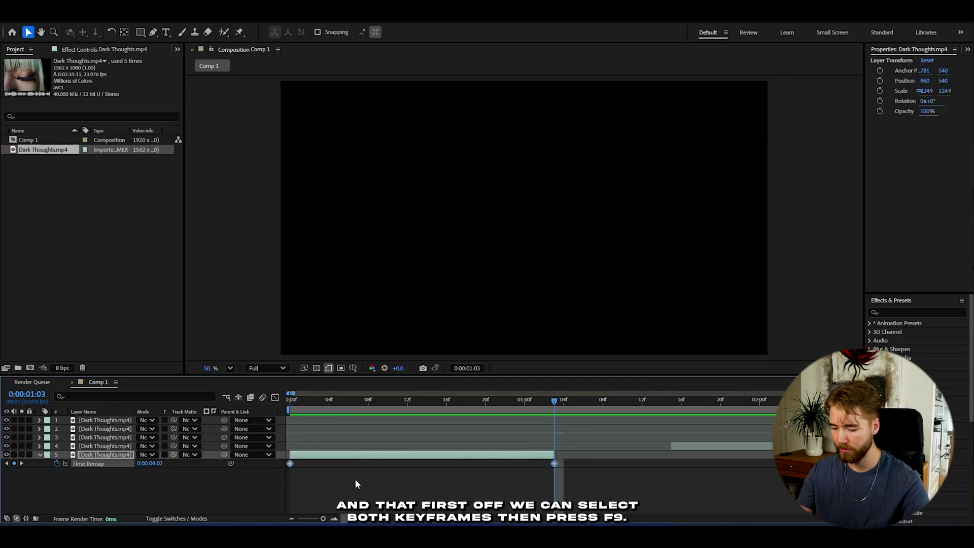
pyautogui.press('F9')
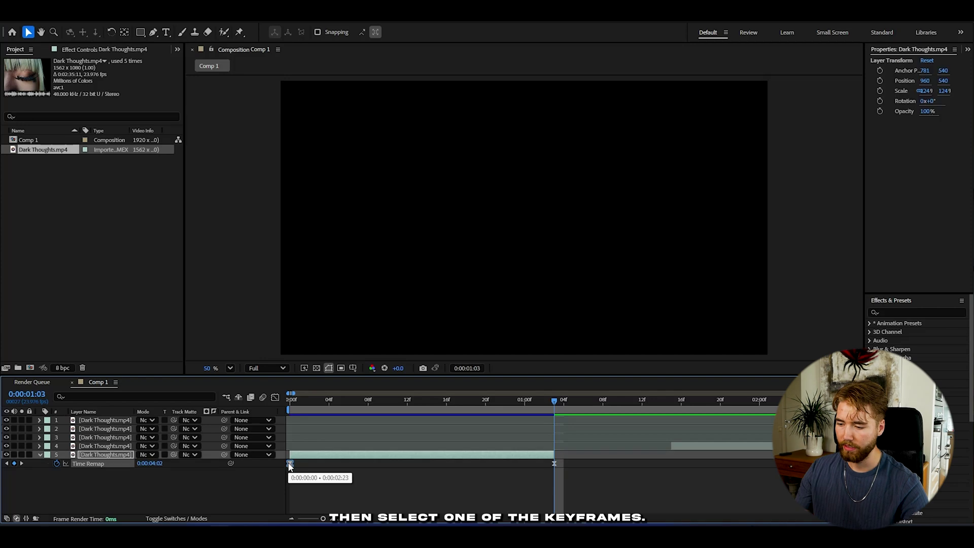
# Show the fifth clip's Time Remap speed graph in the Graph Editor.
pyautogui.click(275, 398)
pyautogui.press('Home')
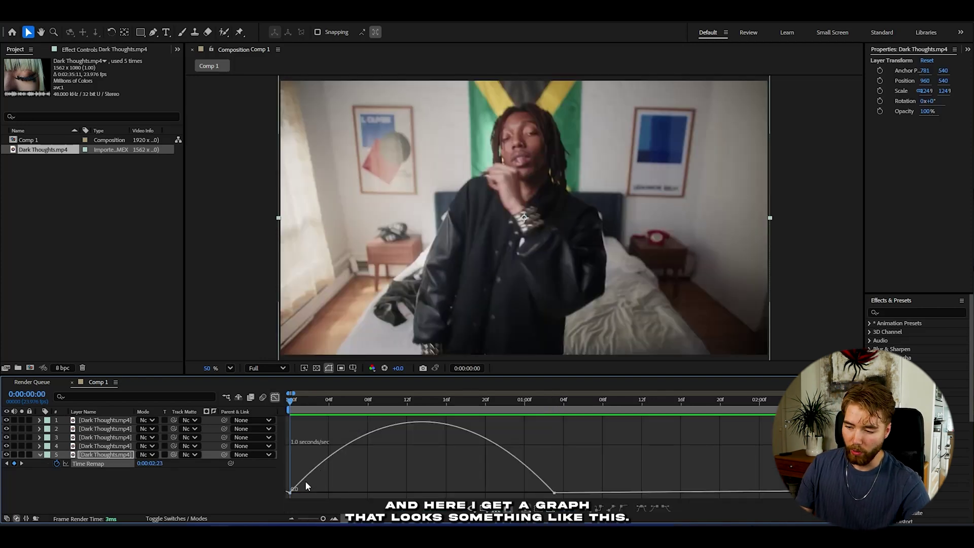
pyautogui.moveTo(551, 490)
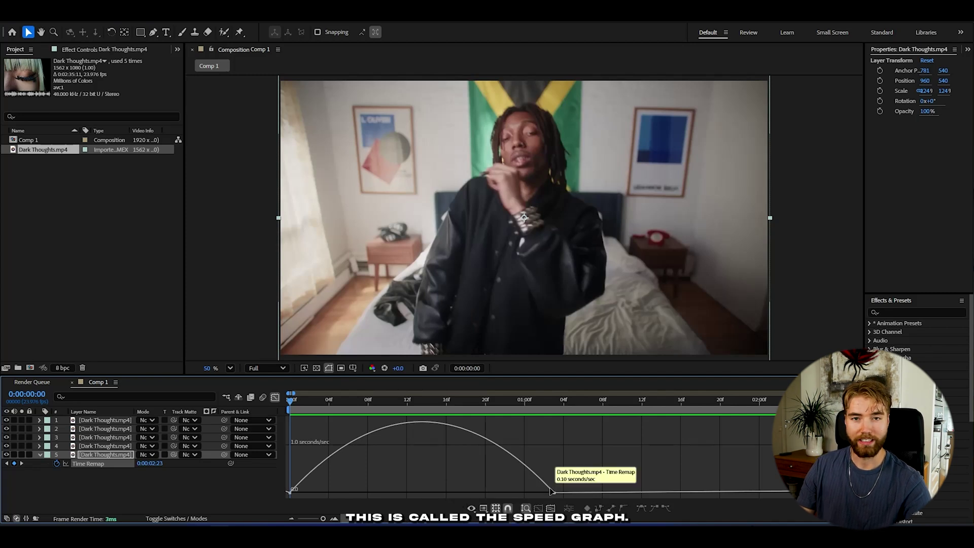
pyautogui.rightClick(394, 463)
pyautogui.click(553, 490)
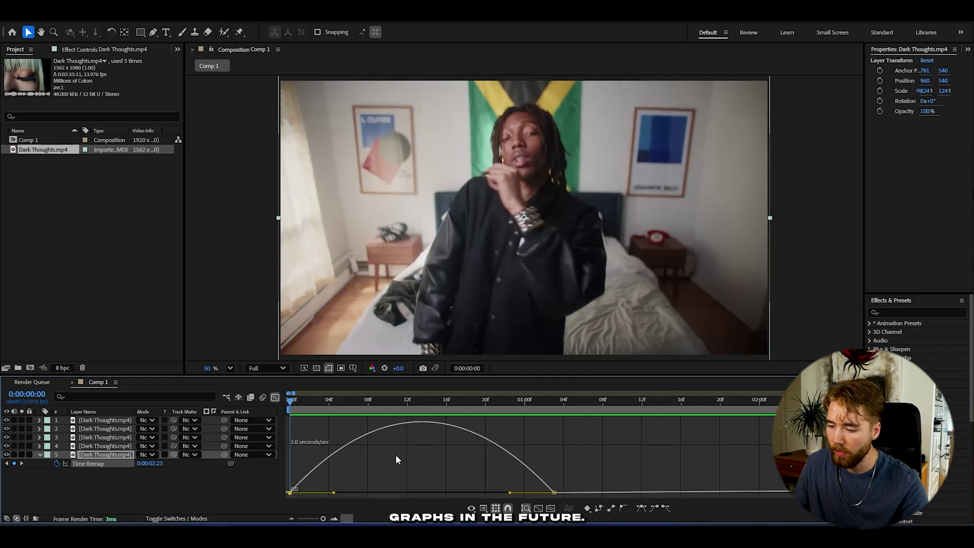
# Switch the graph to Edit Value Graph.
pyautogui.click(371, 467)
pyautogui.rightClick(391, 460)
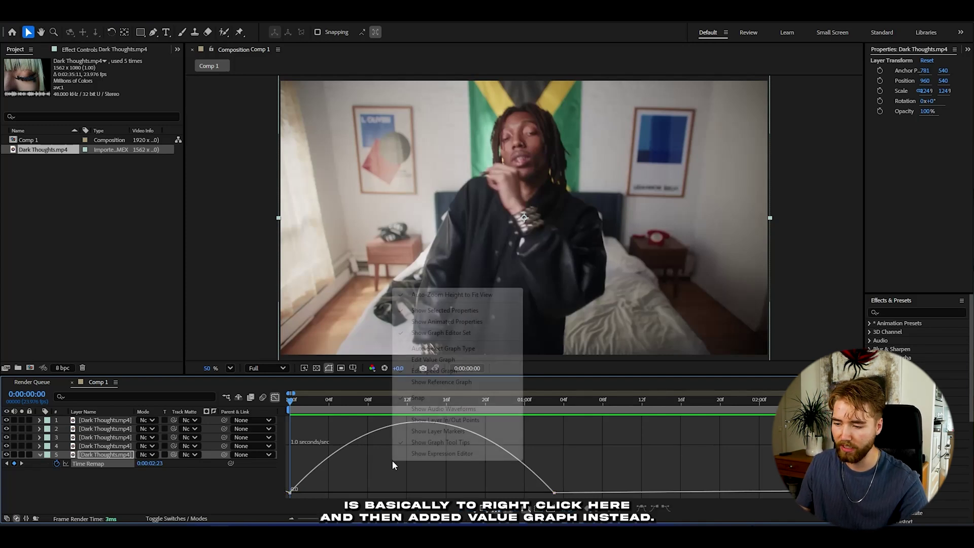
pyautogui.click(432, 360)
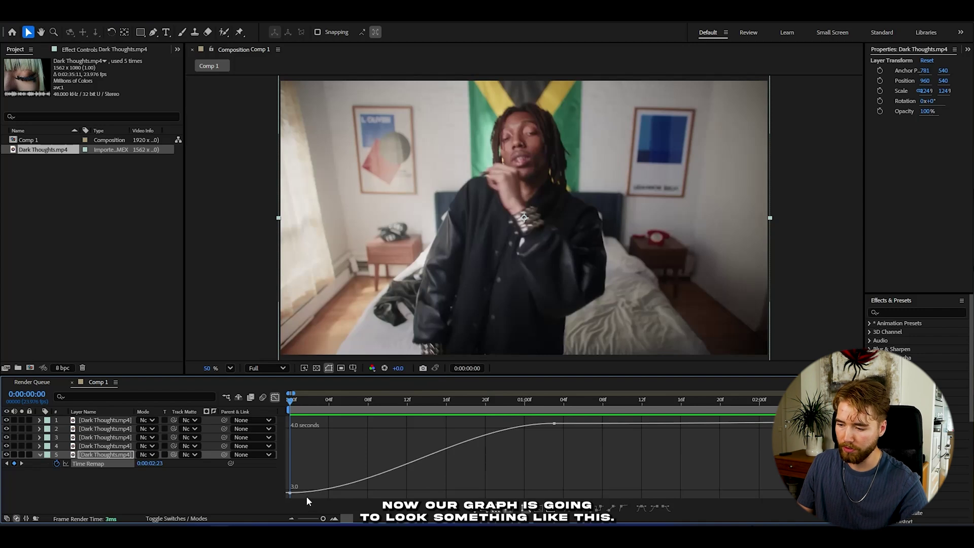
# Drag the first keyframe's handle up and the second's down, then preview the ramp.
pyautogui.click(290, 493)
pyautogui.moveTo(377, 493); pyautogui.dragTo(360, 429)
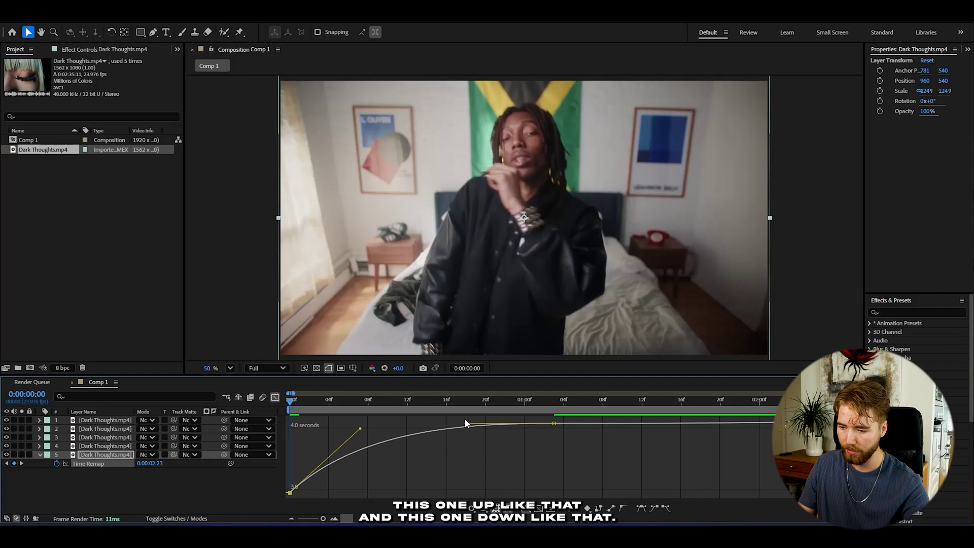
pyautogui.moveTo(465, 424); pyautogui.dragTo(484, 480)
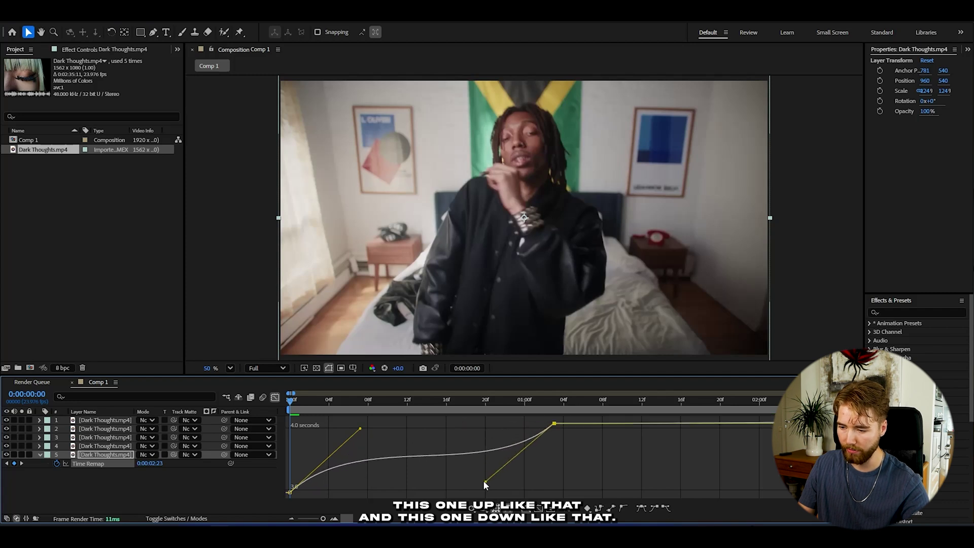
pyautogui.moveTo(304, 401); pyautogui.dragTo(229, 399)
pyautogui.press('space')
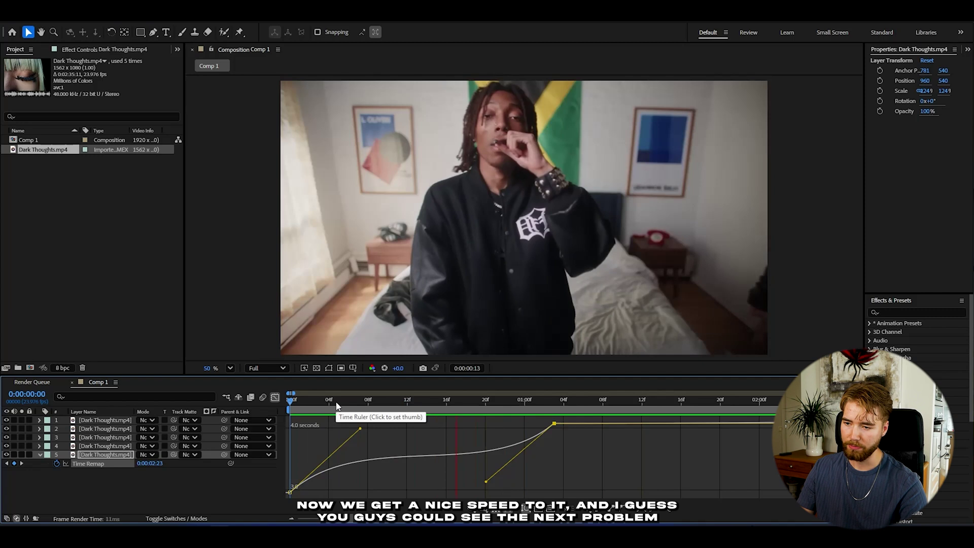
pyautogui.press('space')
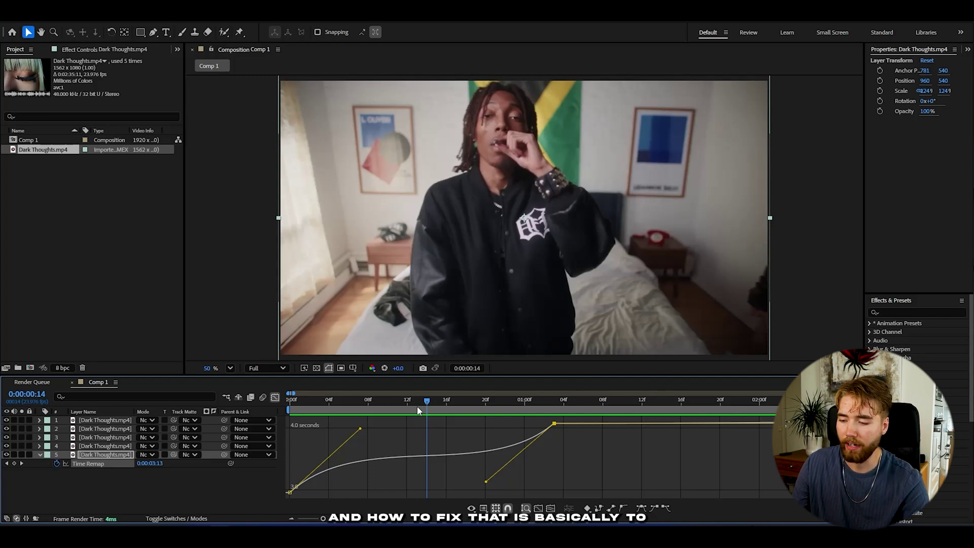
# Set layer 5's Frame Blending switch to Pixel Motion and check the result at frame 14.
pyautogui.moveTo(417, 401); pyautogui.dragTo(387, 401)
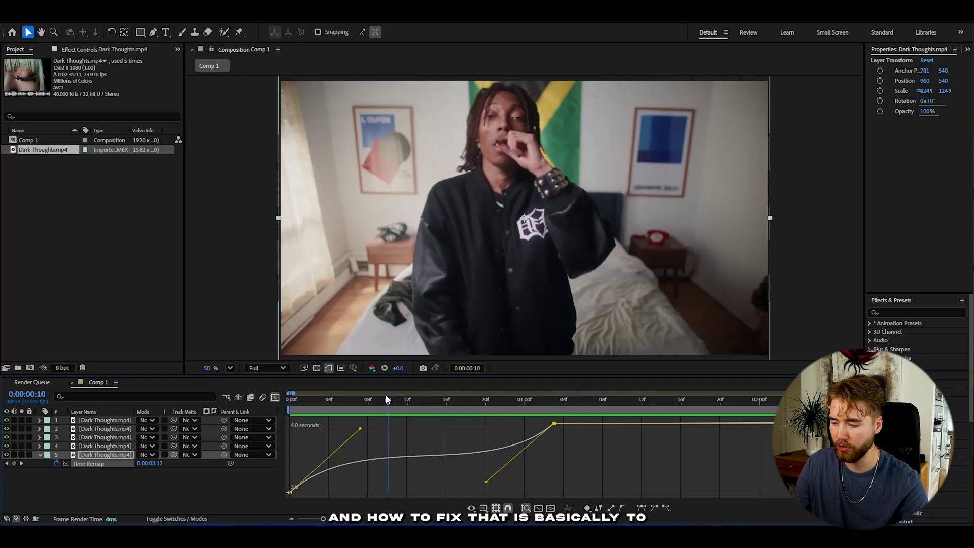
pyautogui.click(178, 518)
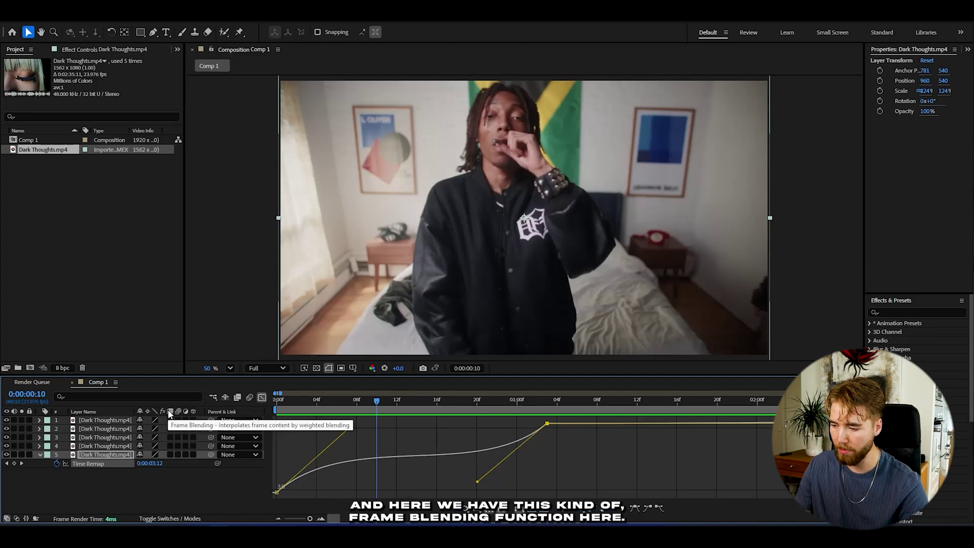
pyautogui.click(170, 454)
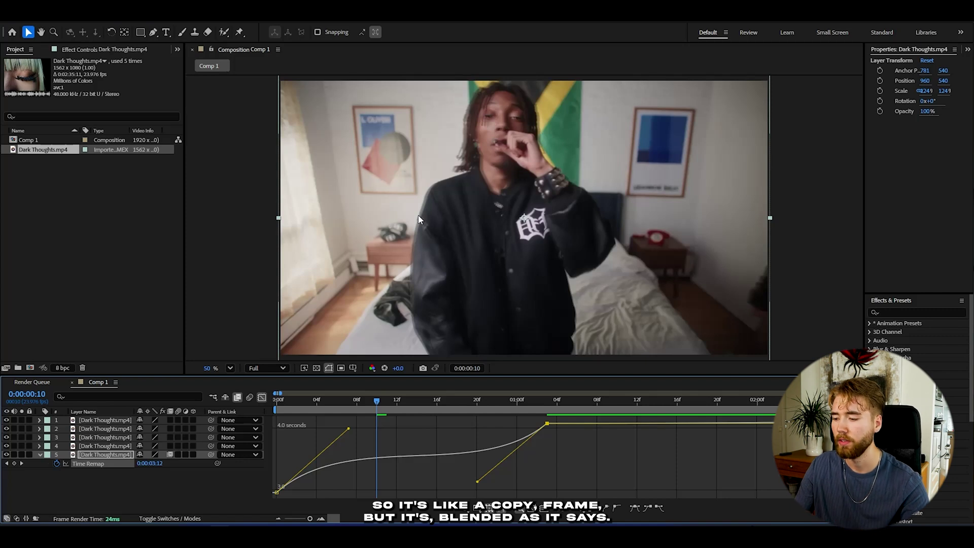
pyautogui.click(170, 454)
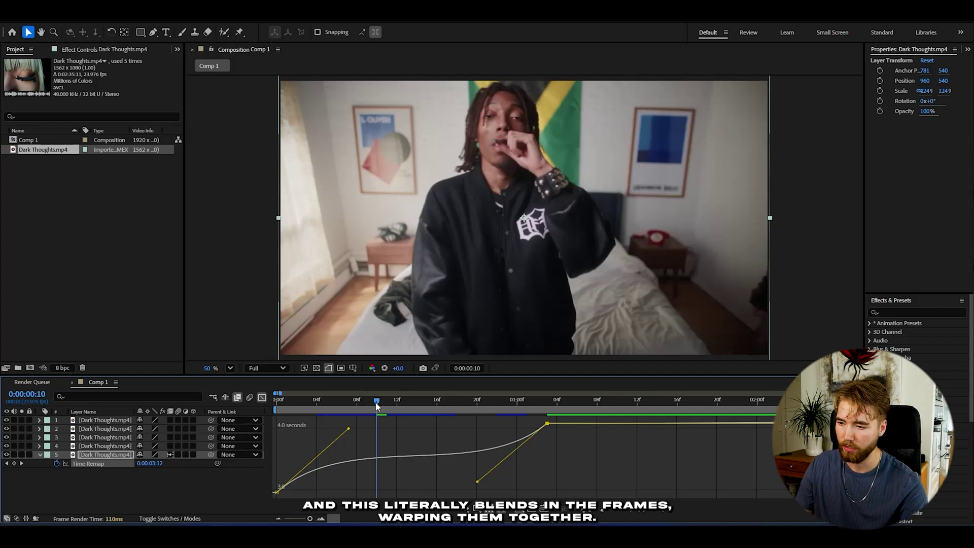
pyautogui.moveTo(377, 401); pyautogui.dragTo(278, 424)
# Pull both Time Remap handles toward the middle and flatten them for a gentler ramp.
pyautogui.press('space')
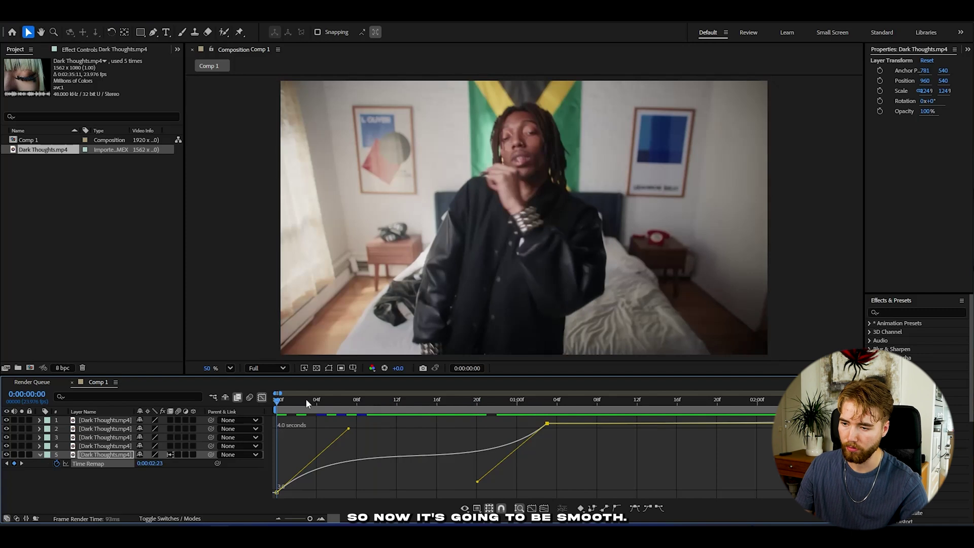
pyautogui.press('space')
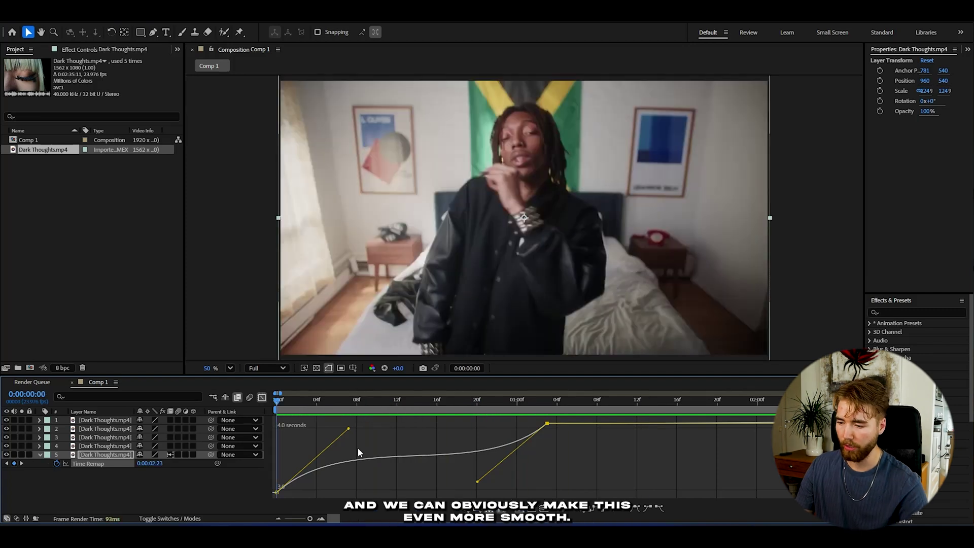
pyautogui.moveTo(349, 429); pyautogui.dragTo(398, 429)
pyautogui.moveTo(477, 480); pyautogui.dragTo(421, 490)
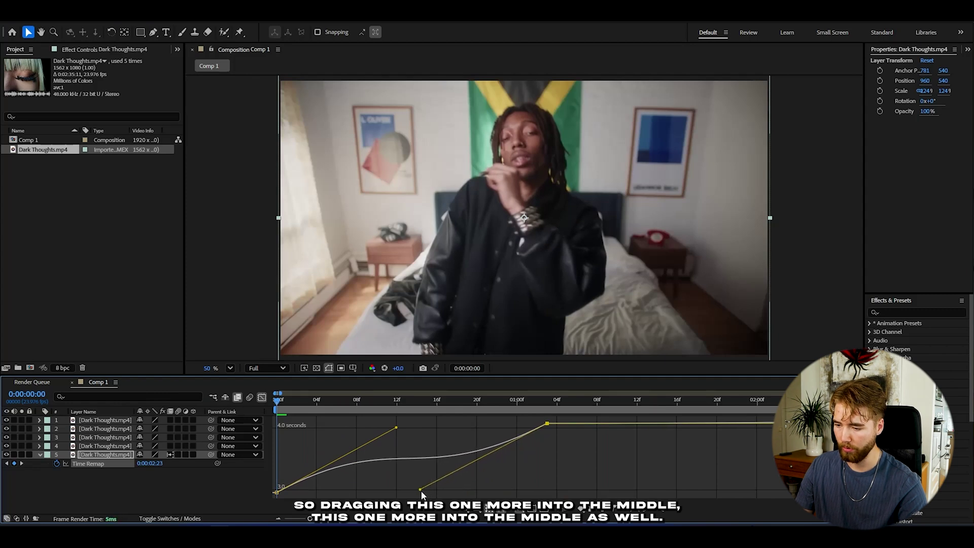
pyautogui.moveTo(396, 428); pyautogui.dragTo(373, 449)
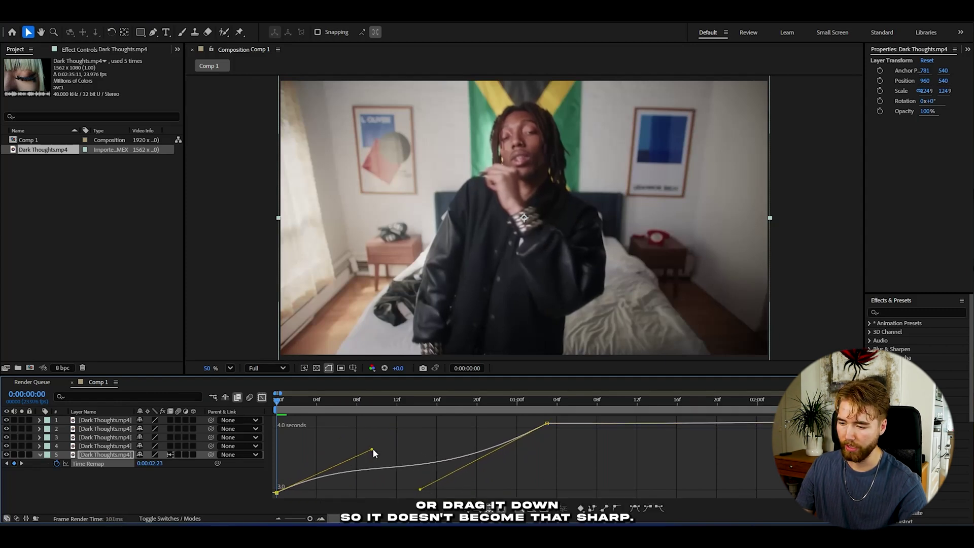
pyautogui.moveTo(420, 491); pyautogui.dragTo(458, 478)
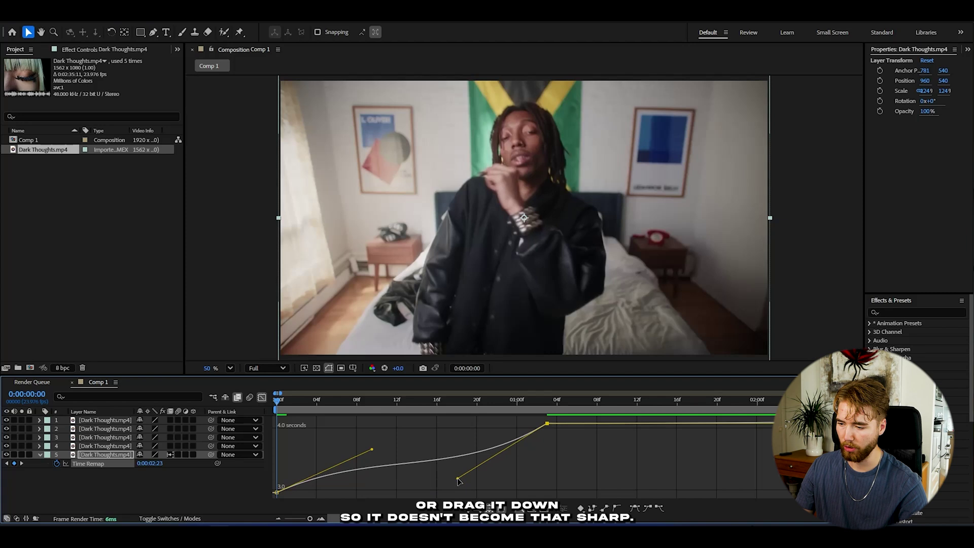
pyautogui.moveTo(373, 449); pyautogui.dragTo(321, 445)
# Leave the Graph Editor, preview the softened ramp, and move to 0:00:01:03.
pyautogui.hotkey('shift', 'F3')
pyautogui.press('space')
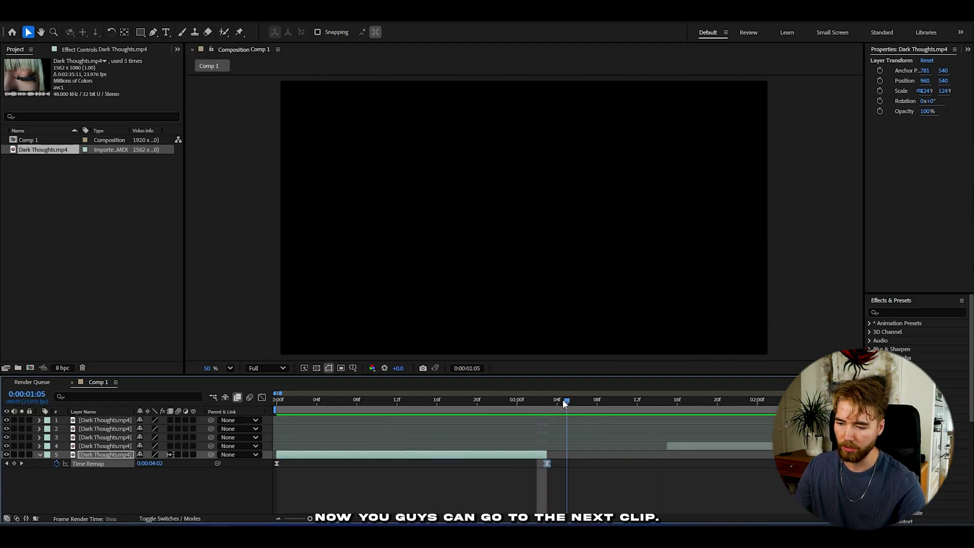
pyautogui.moveTo(566, 403); pyautogui.dragTo(547, 401)
# Move the fourth clip to start at 0:00:01:03 and enable time remapping on it.
pyautogui.moveTo(689, 446); pyautogui.dragTo(586, 453)
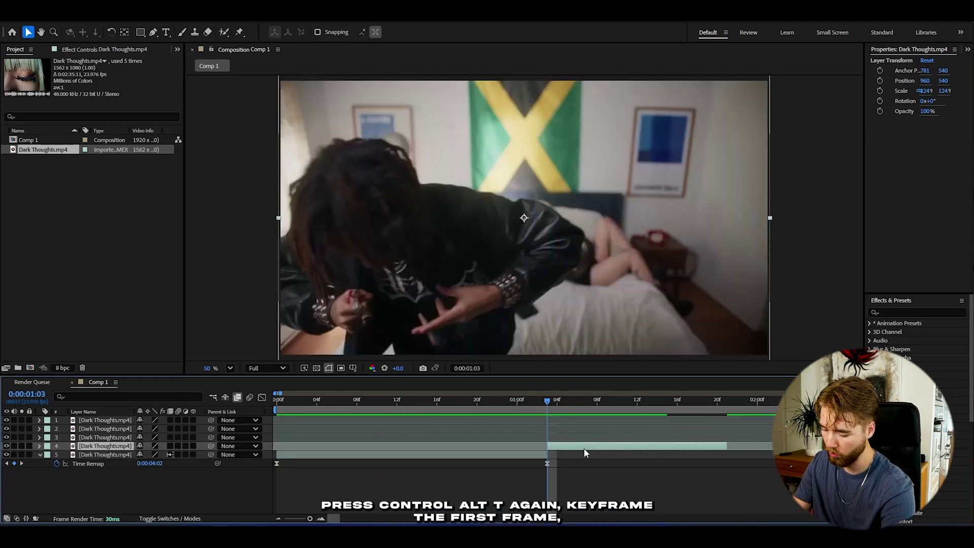
pyautogui.hotkey('ctrl', 'alt', 't')
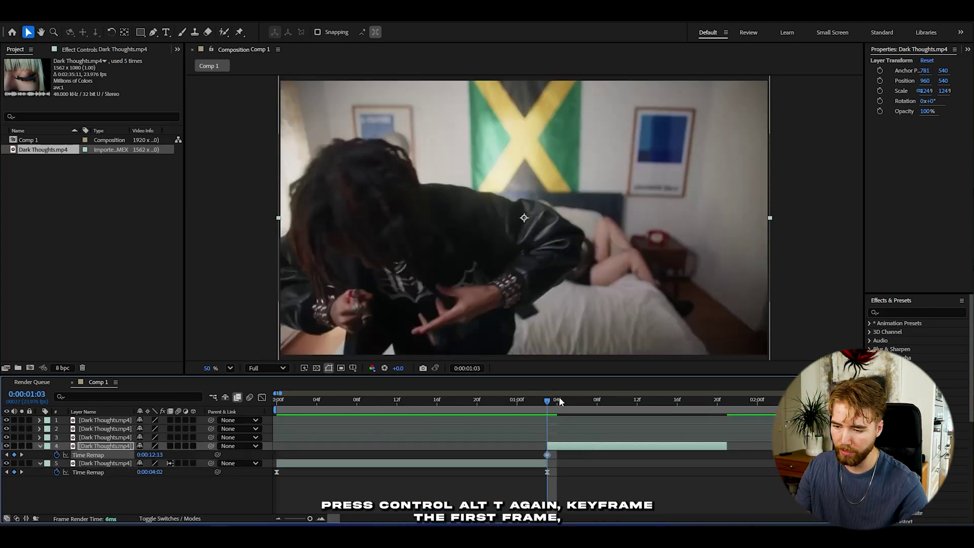
pyautogui.moveTo(550, 401); pyautogui.dragTo(732, 413)
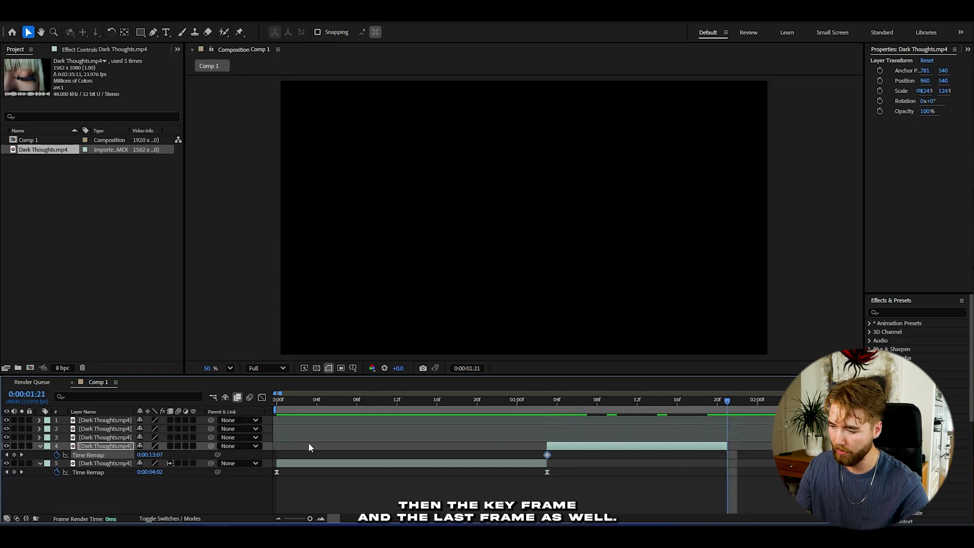
pyautogui.moveTo(613, 400); pyautogui.dragTo(718, 415)
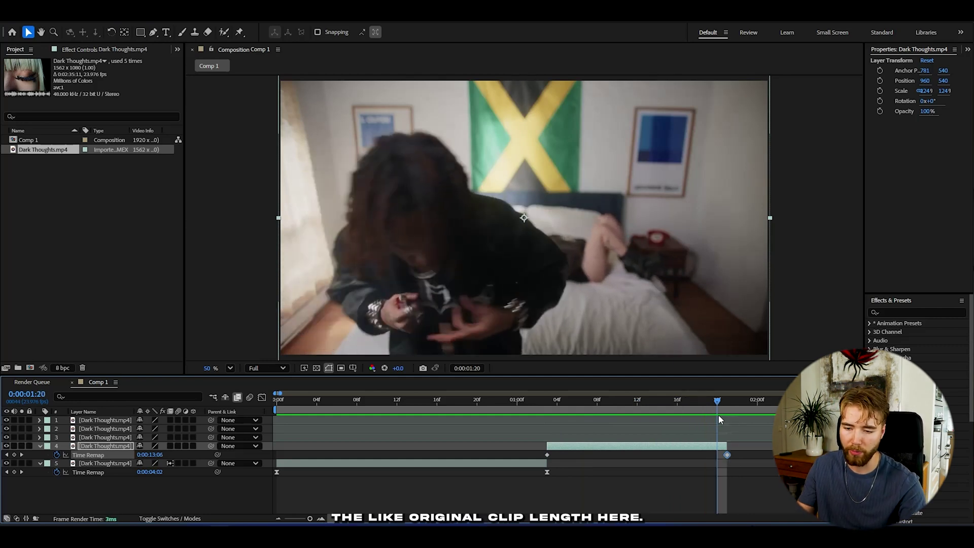
# Retime the fourth clip's end remap keyframe, previewing the ramp between adjustments.
pyautogui.moveTo(728, 460); pyautogui.dragTo(626, 463)
pyautogui.moveTo(620, 403); pyautogui.dragTo(547, 413)
pyautogui.press('space')
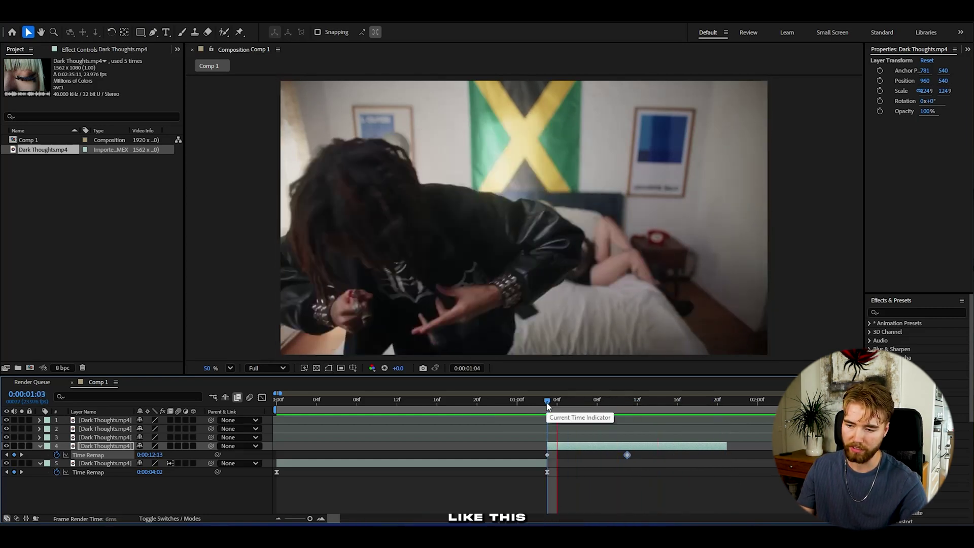
pyautogui.moveTo(548, 404); pyautogui.dragTo(557, 403)
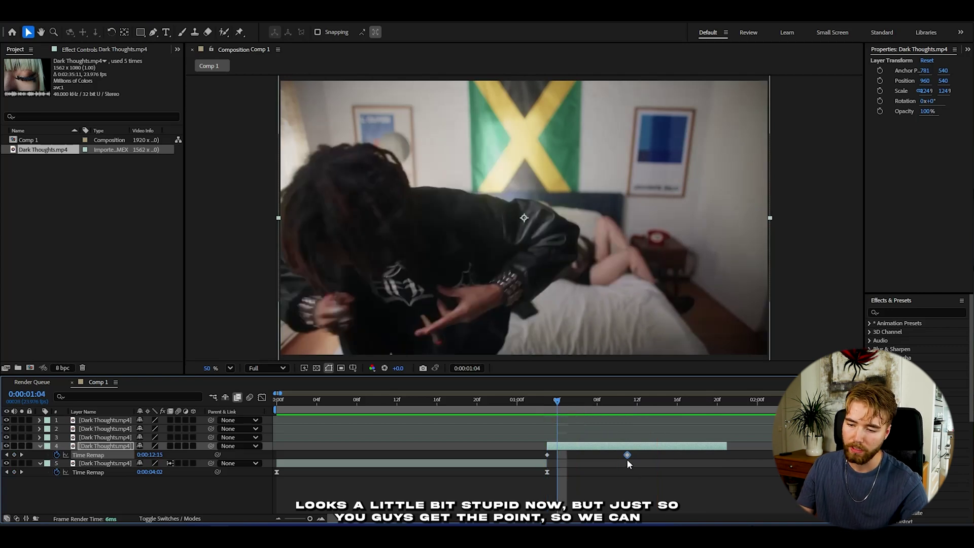
pyautogui.moveTo(627, 455); pyautogui.dragTo(687, 455)
# Split the fourth clip at its end keyframe, delete the tail, and ease both remap keyframes.
pyautogui.click(679, 401)
pyautogui.moveTo(680, 397); pyautogui.dragTo(687, 400)
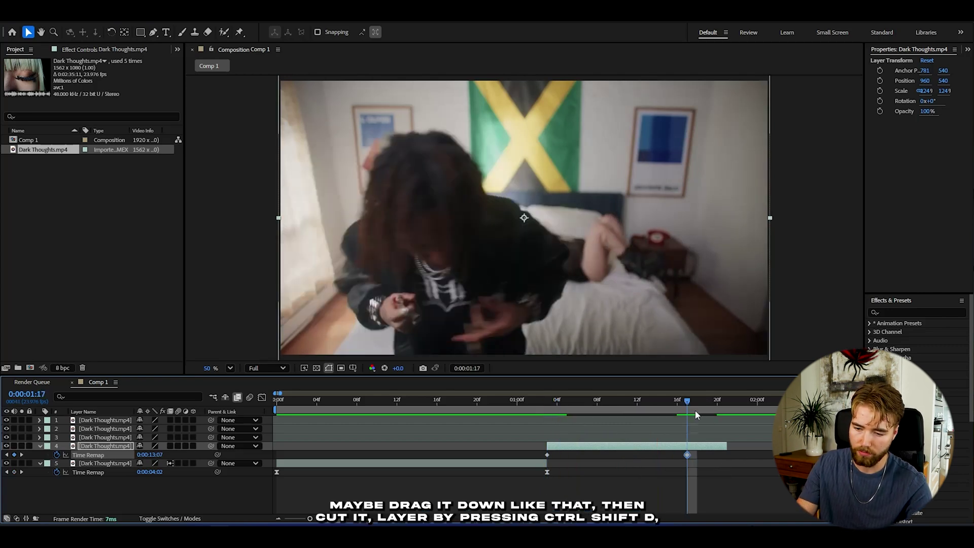
pyautogui.hotkey('ctrl', 'shift', 'd')
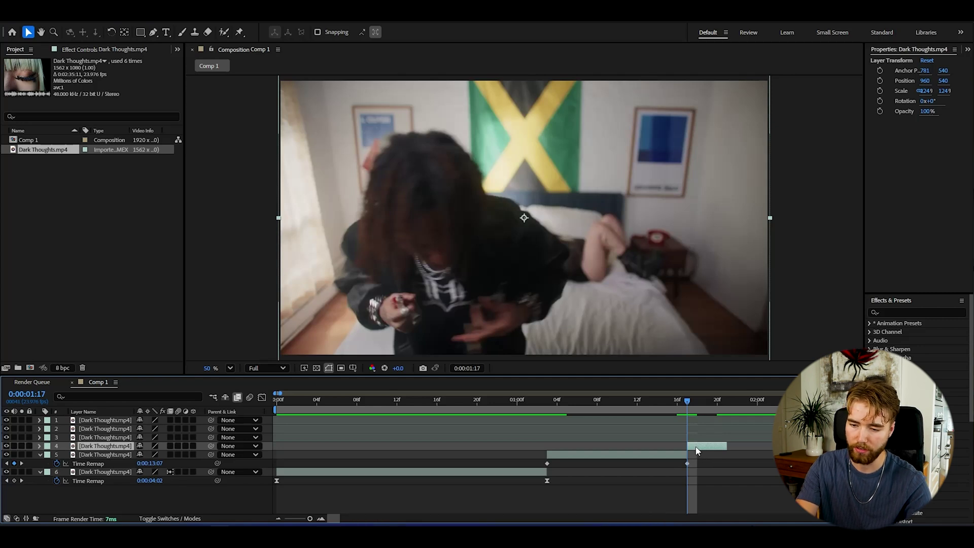
pyautogui.press('Delete')
pyautogui.moveTo(539, 451); pyautogui.dragTo(701, 485)
pyautogui.press('F9')
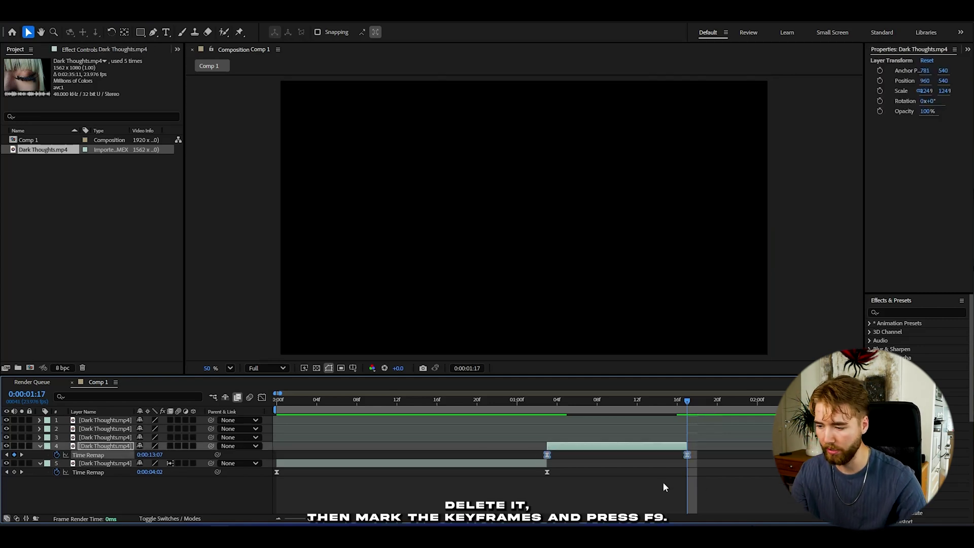
# Steepen layer 4's Time Remap curve by dragging both keyframe handles in the Graph Editor.
pyautogui.click(260, 399)
pyautogui.click(543, 492)
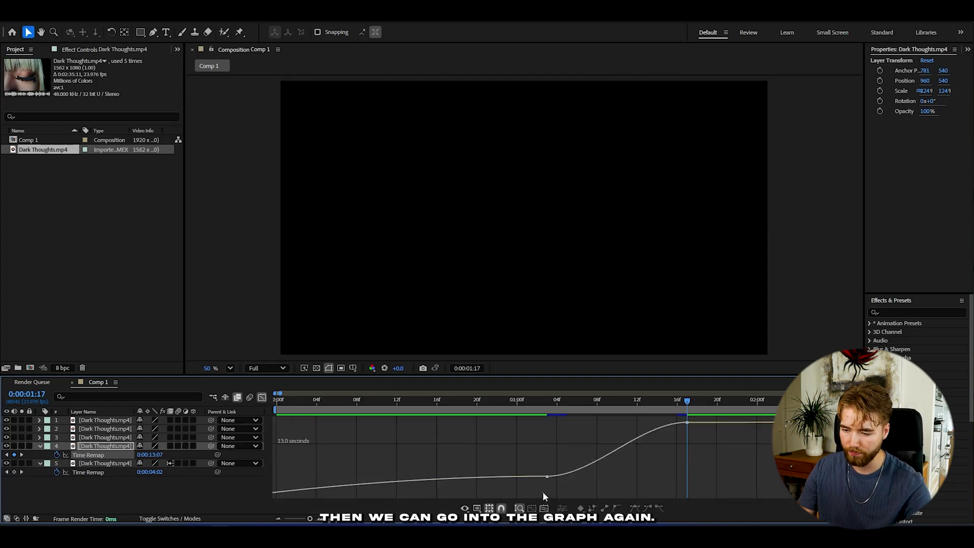
pyautogui.click(546, 477)
pyautogui.moveTo(595, 479); pyautogui.dragTo(582, 439)
pyautogui.moveTo(640, 423); pyautogui.dragTo(667, 461)
# Check frames around the ramp start and turn on frame blending for layer 4.
pyautogui.click(584, 405)
pyautogui.moveTo(584, 406)
pyautogui.mouseDown()
pyautogui.moveTo(556, 412)
pyautogui.moveTo(590, 409)
pyautogui.mouseUp()
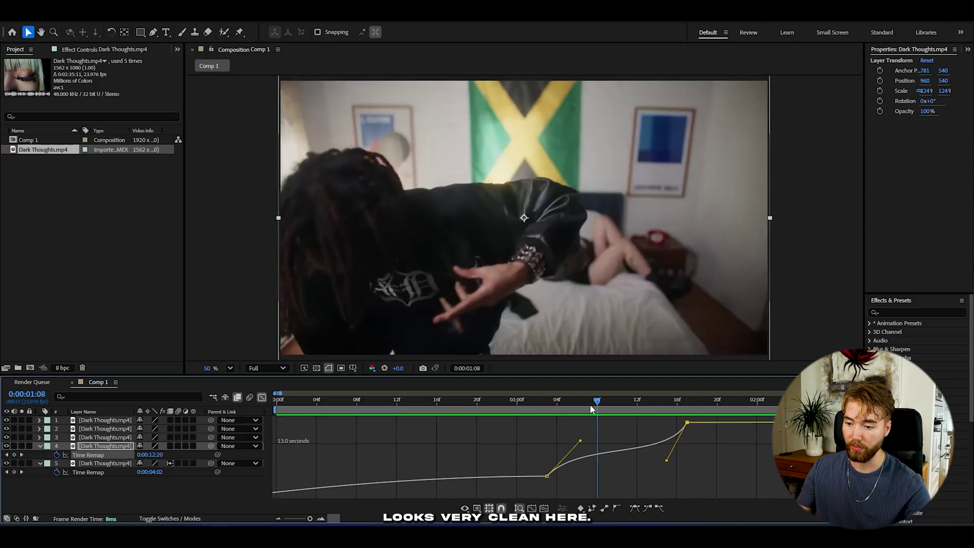
pyautogui.click(170, 446)
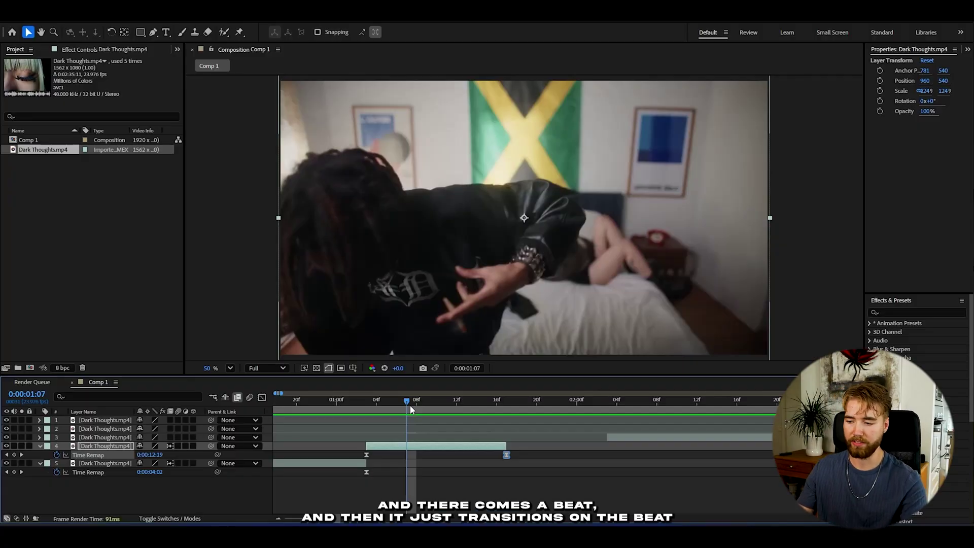
# Scrub through the ramped transition and play back the whole sequence.
pyautogui.moveTo(410, 402); pyautogui.dragTo(315, 402)
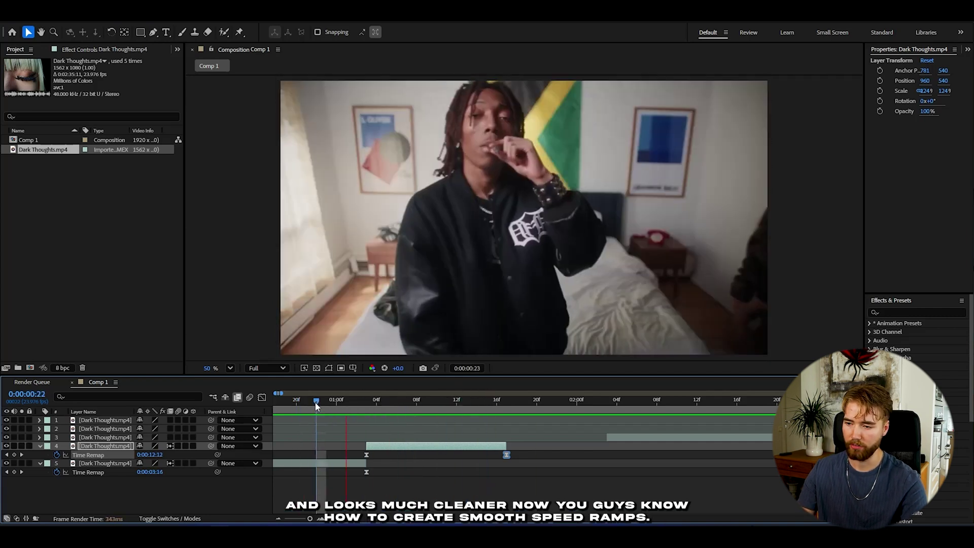
pyautogui.press('o')
pyautogui.moveTo(629, 437); pyautogui.dragTo(528, 437)
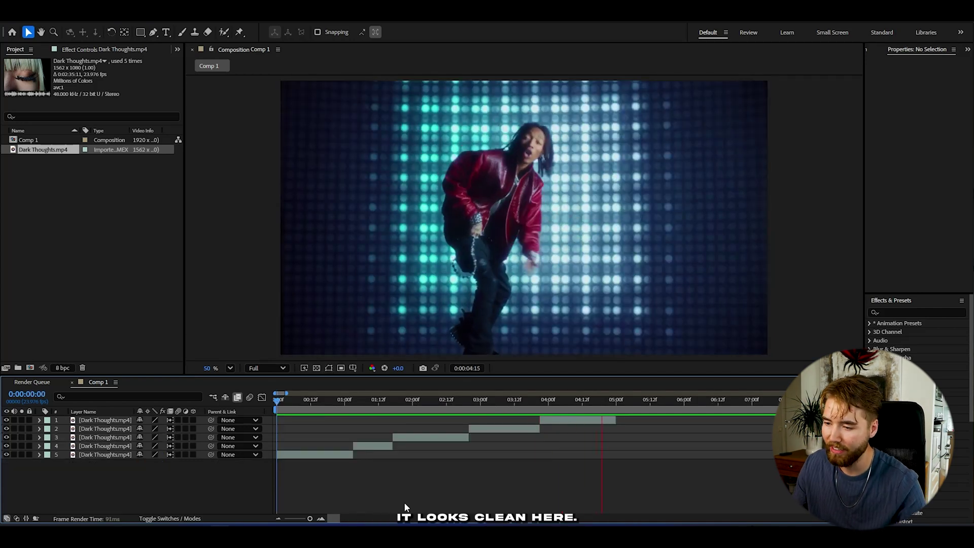
pyautogui.press('space')
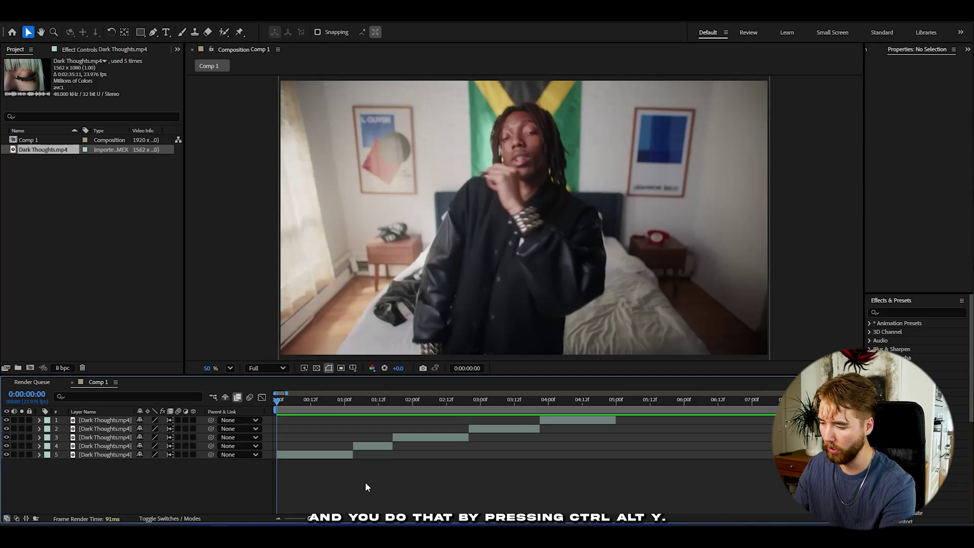
# Create an adjustment layer and apply the Transform effect via a 'tr' effect search.
pyautogui.hotkey('ctrl', 'alt', 'y')
pyautogui.hotkey('ctrl', 'space')
pyautogui.write('tr')
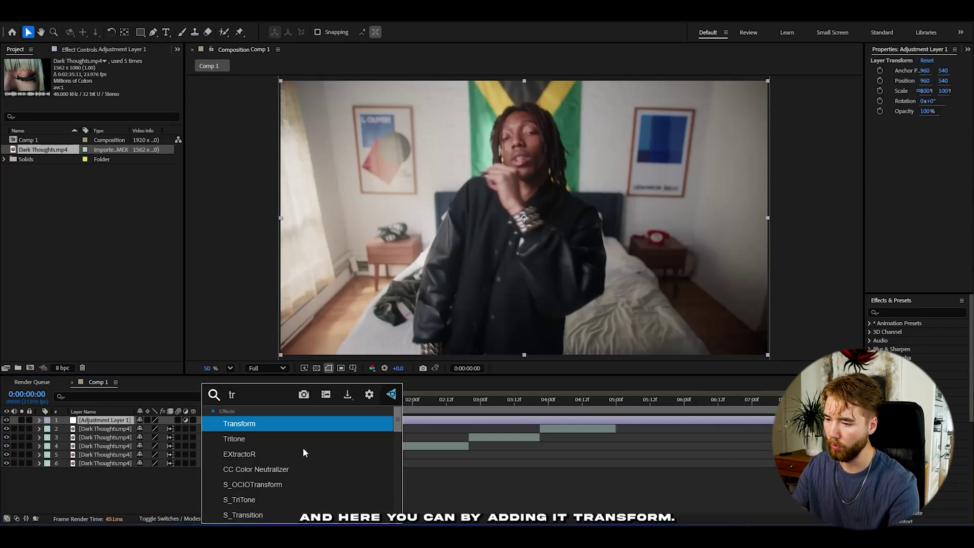
pyautogui.press('Return')
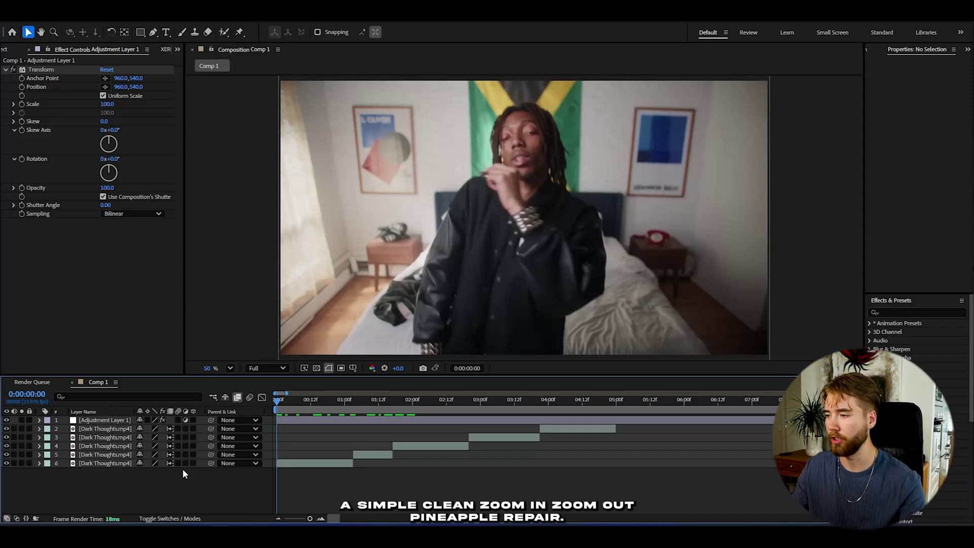
# Adjust the adjustment layer's Transform Scale and Position to zoom onto his face, up to 272.
pyautogui.click(16, 91)
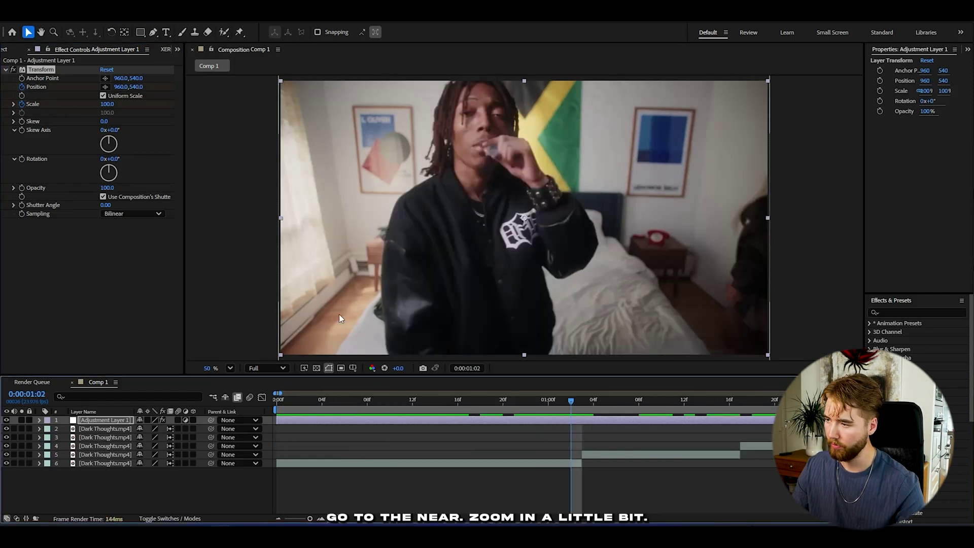
pyautogui.moveTo(105, 104); pyautogui.dragTo(126, 100)
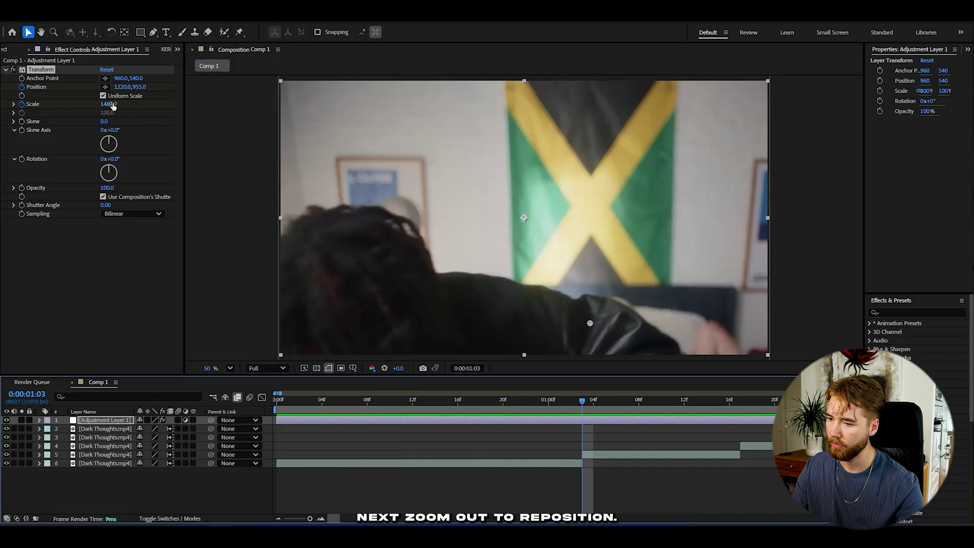
pyautogui.moveTo(112, 106); pyautogui.dragTo(104, 87)
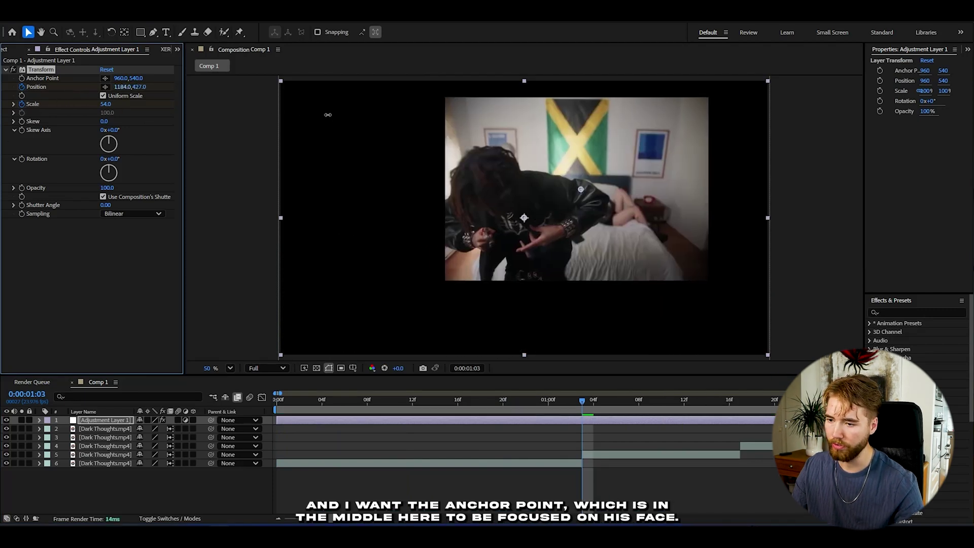
pyautogui.moveTo(328, 114); pyautogui.dragTo(414, 165)
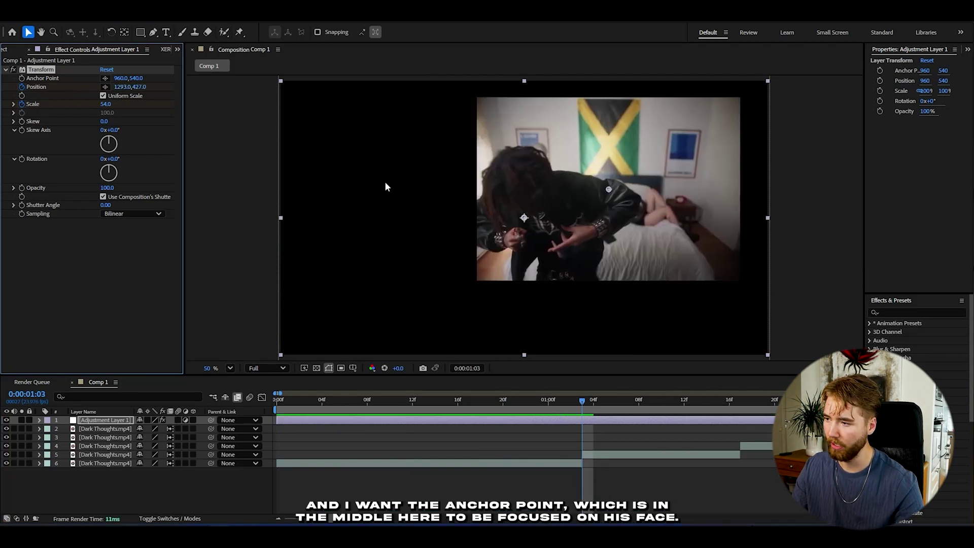
pyautogui.moveTo(153, 90); pyautogui.dragTo(193, 91)
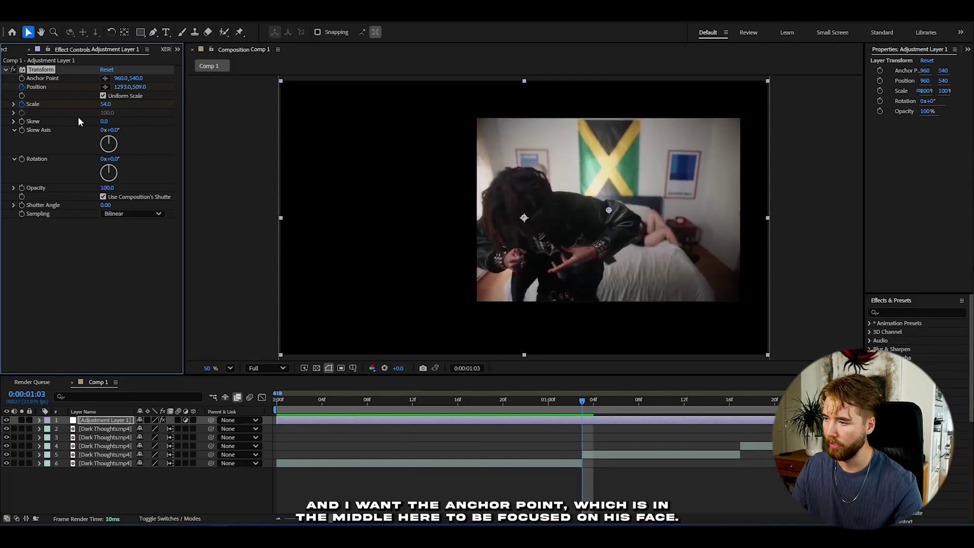
pyautogui.moveTo(105, 104); pyautogui.dragTo(89, 105)
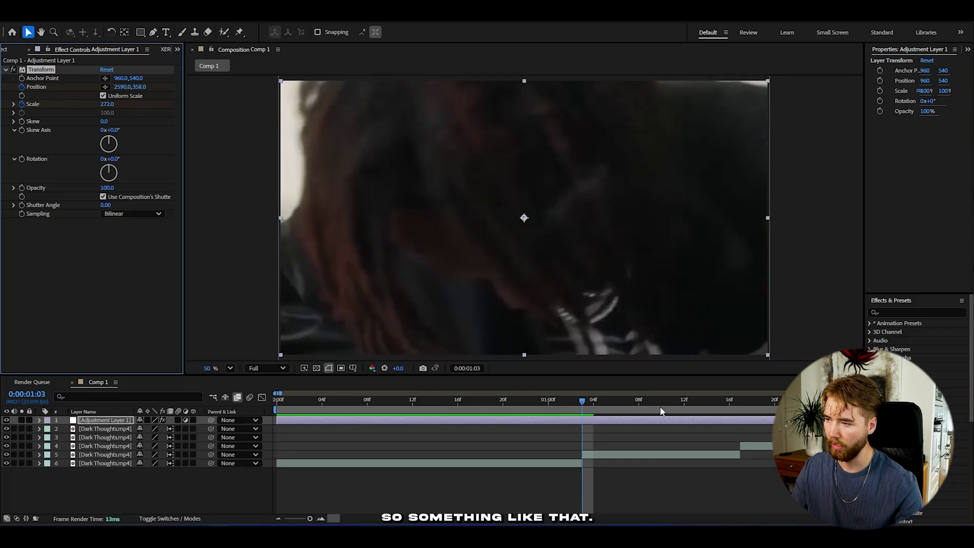
# At the zoom's end, set Transform Position X to 960 and return Scale to 100.
pyautogui.press('k')
pyautogui.click(124, 87)
pyautogui.write('960')
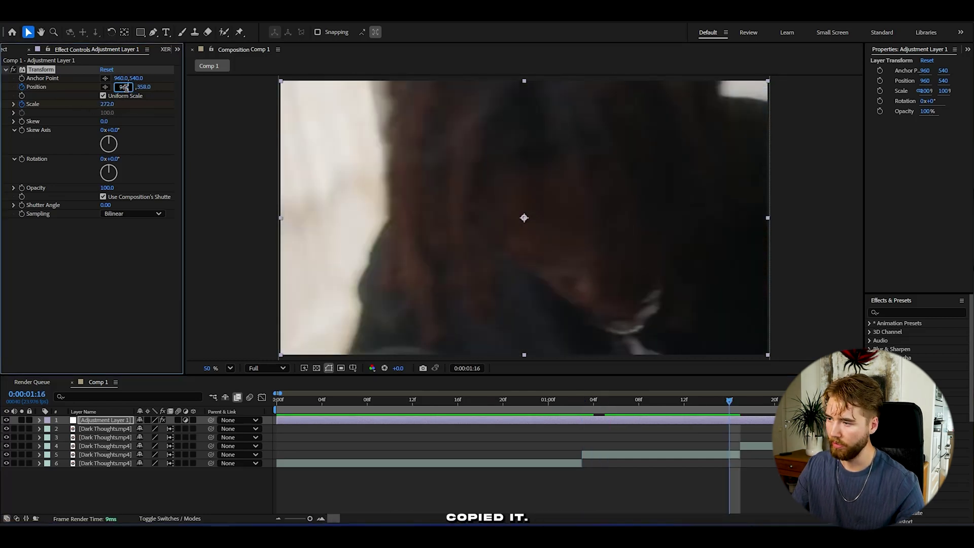
pyautogui.press('Return')
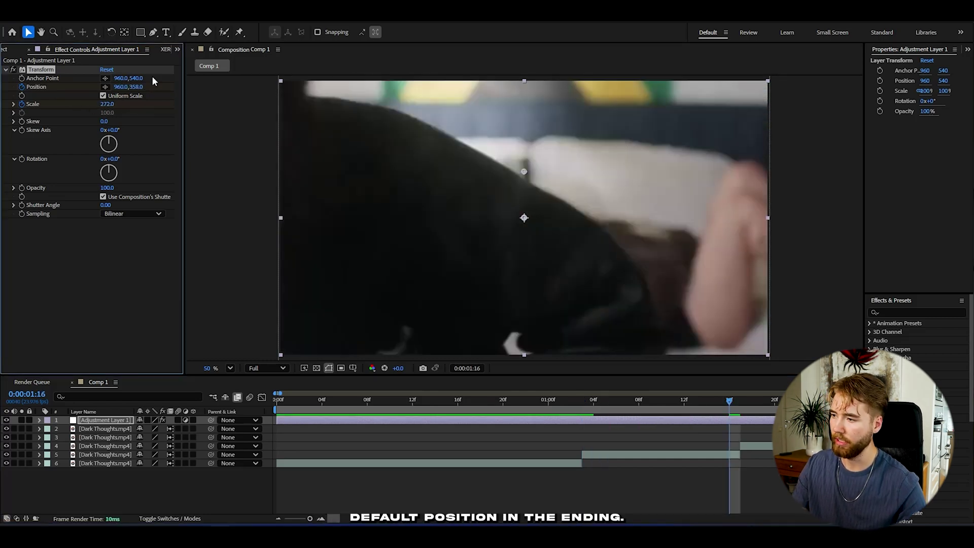
pyautogui.click(138, 79)
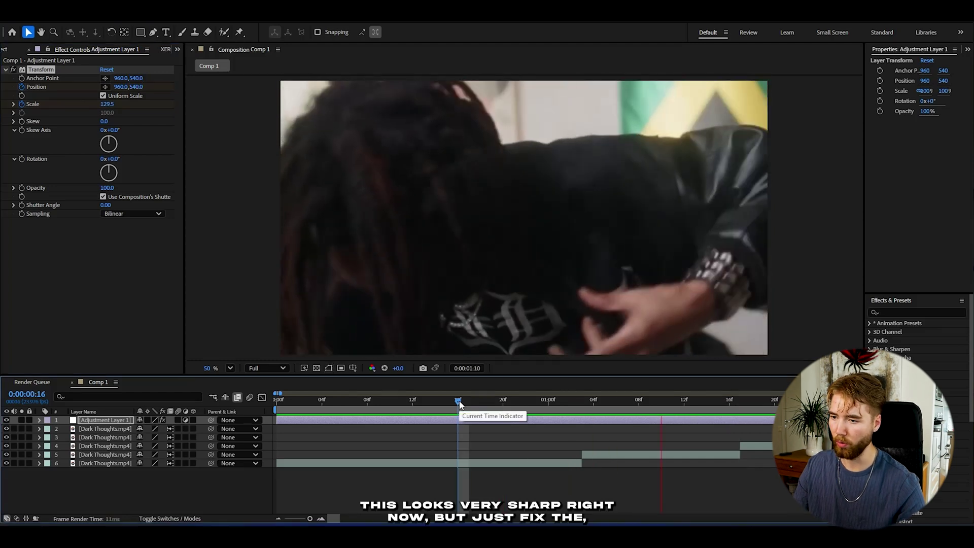
pyautogui.moveTo(592, 413); pyautogui.dragTo(736, 425)
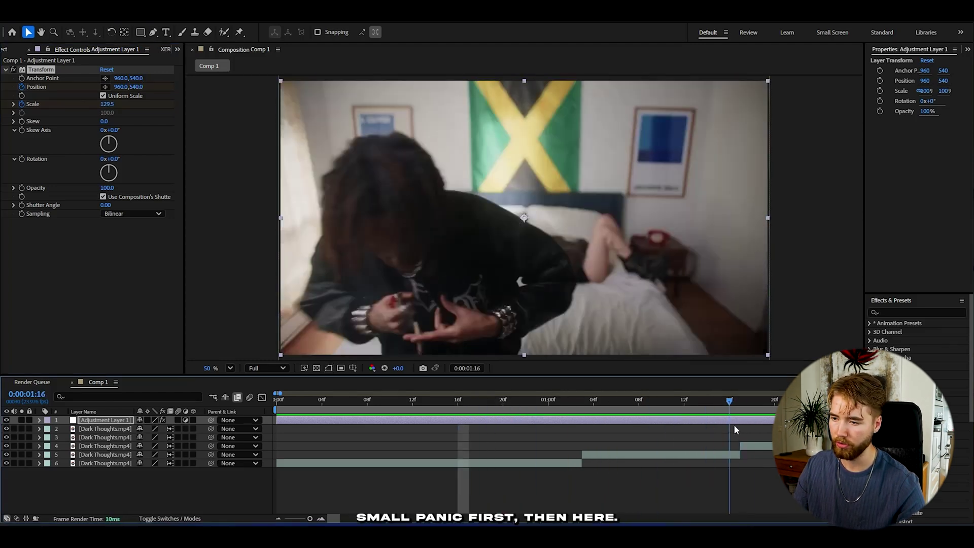
pyautogui.hotkey('ctrl', 'z')
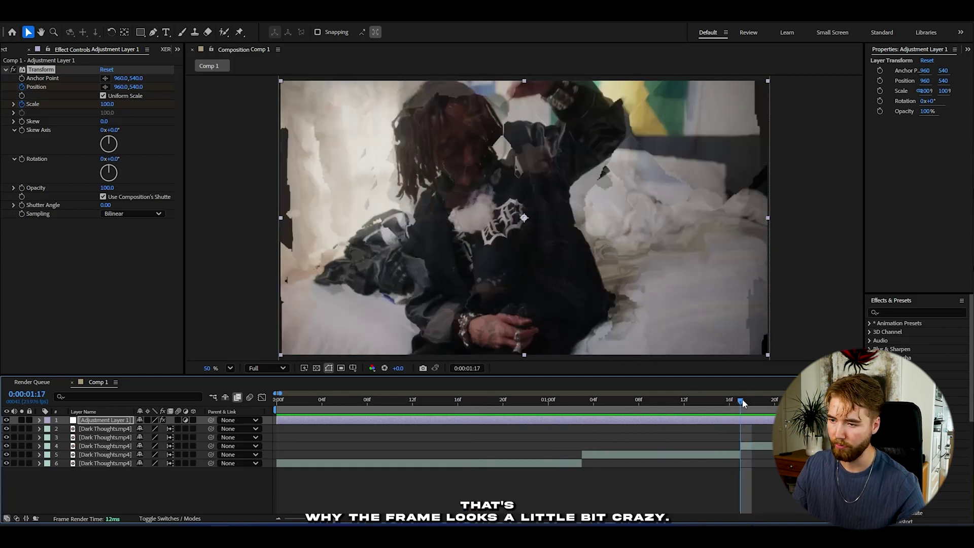
# Add a closing keyframe on the adjustment layer's Transform with Scale 100 and Position X 960.
pyautogui.click(39, 420)
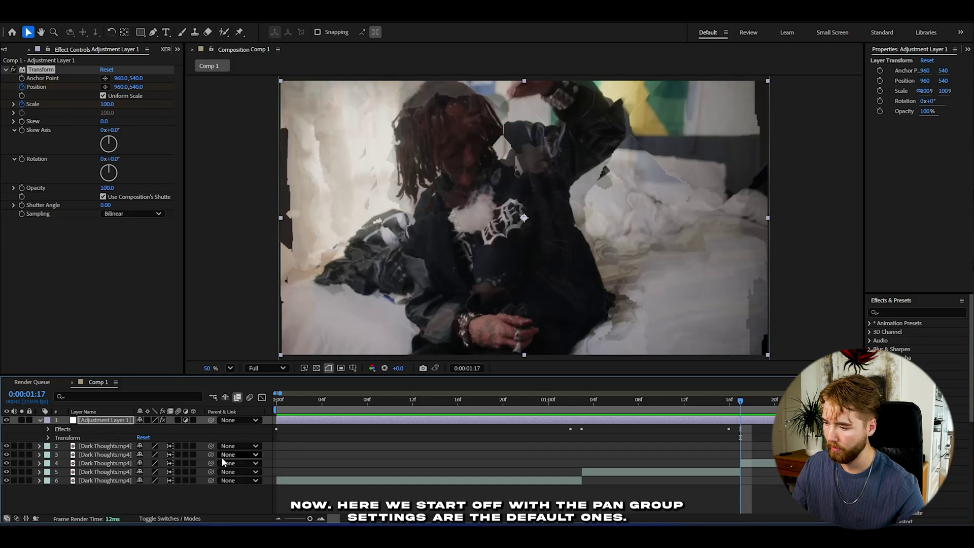
pyautogui.click(48, 429)
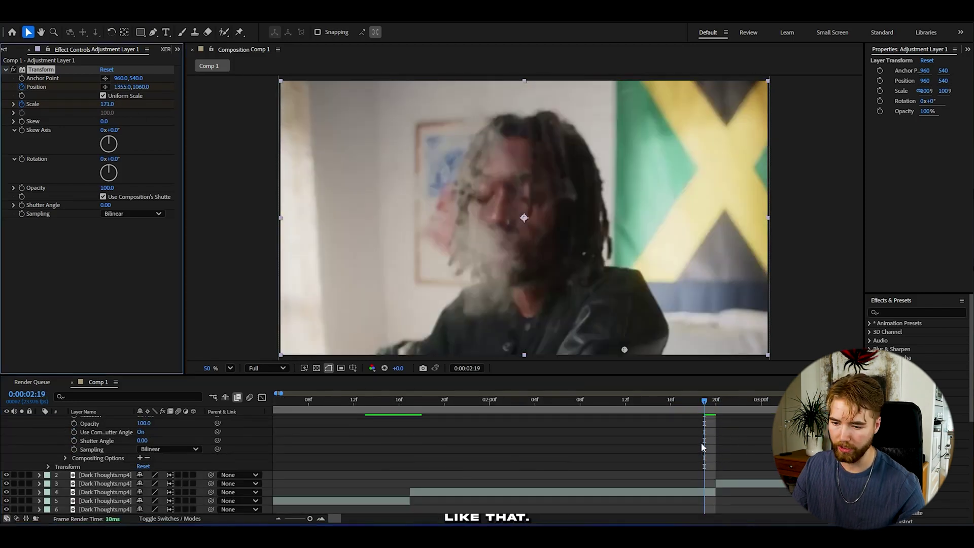
pyautogui.scroll(5, 703, 447)
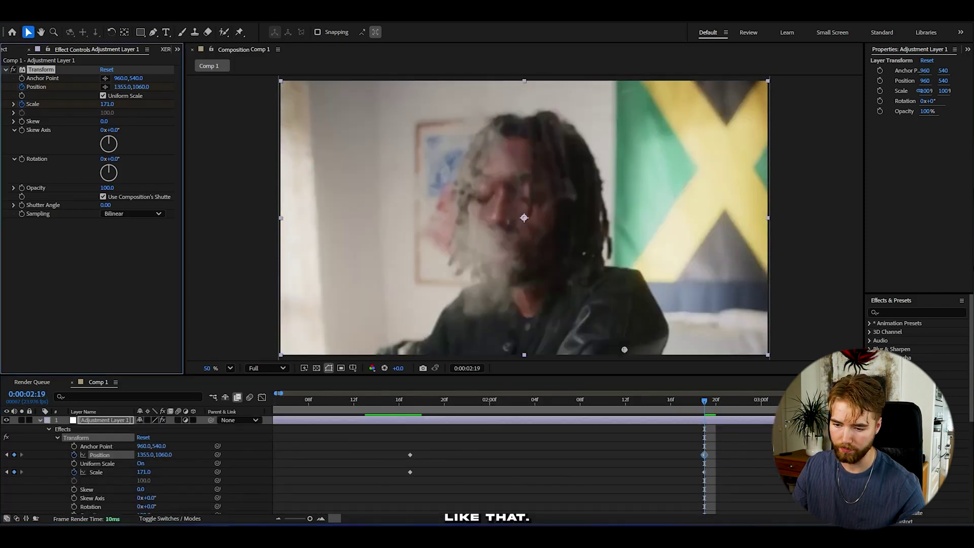
pyautogui.press('pagedown')
pyautogui.moveTo(119, 90); pyautogui.dragTo(155, 99)
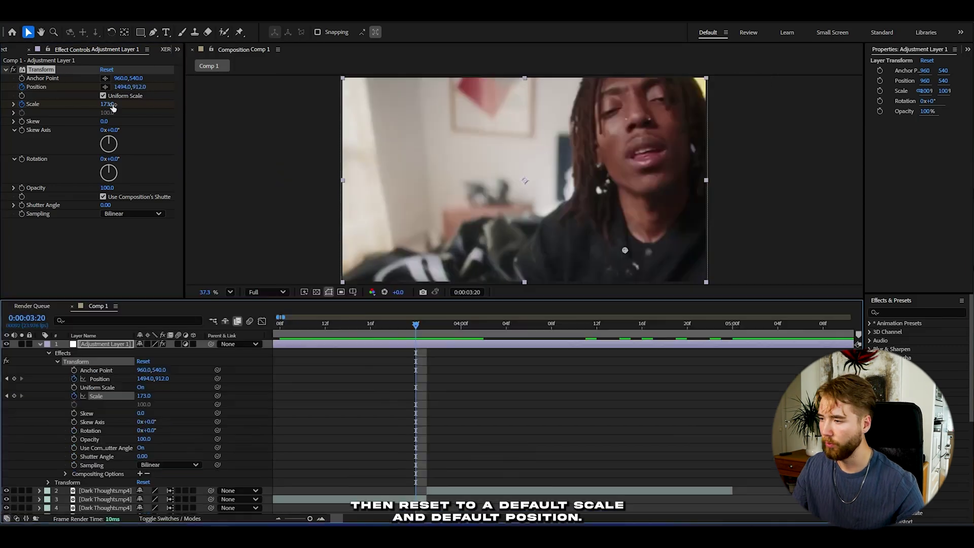
pyautogui.click(116, 104)
pyautogui.write('100')
pyautogui.press('Return')
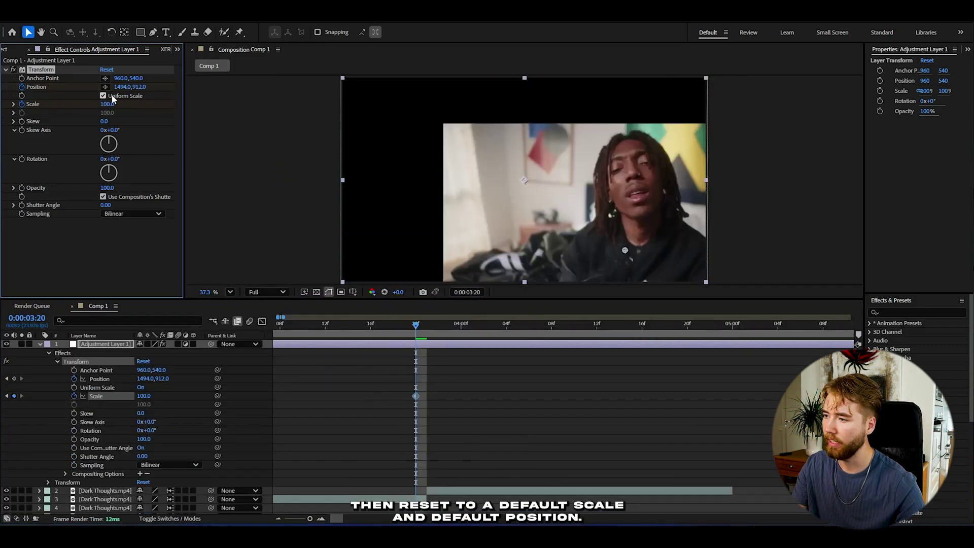
pyautogui.click(123, 88)
pyautogui.write('960')
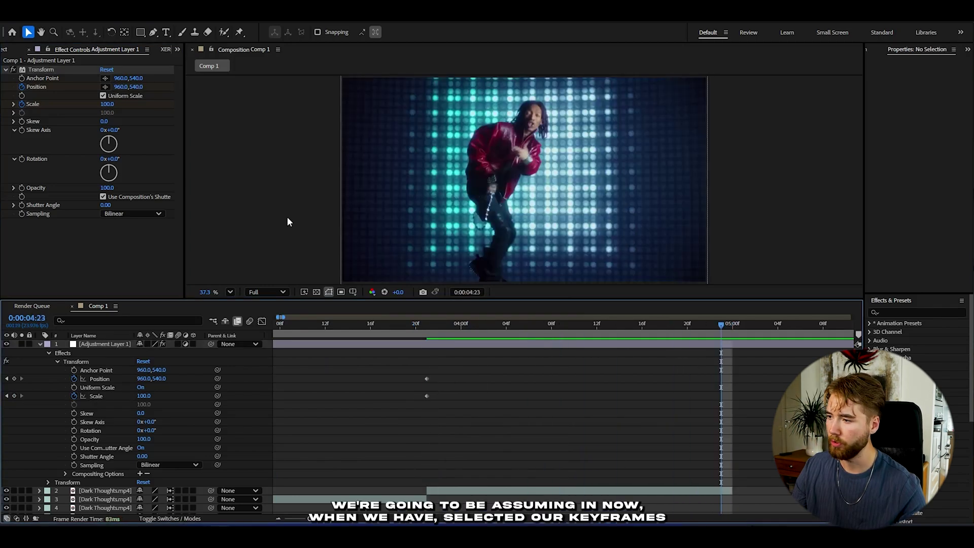
# Apply Easy Ease to all Position and Scale keyframes across the 0–5 second span.
pyautogui.click(278, 518)
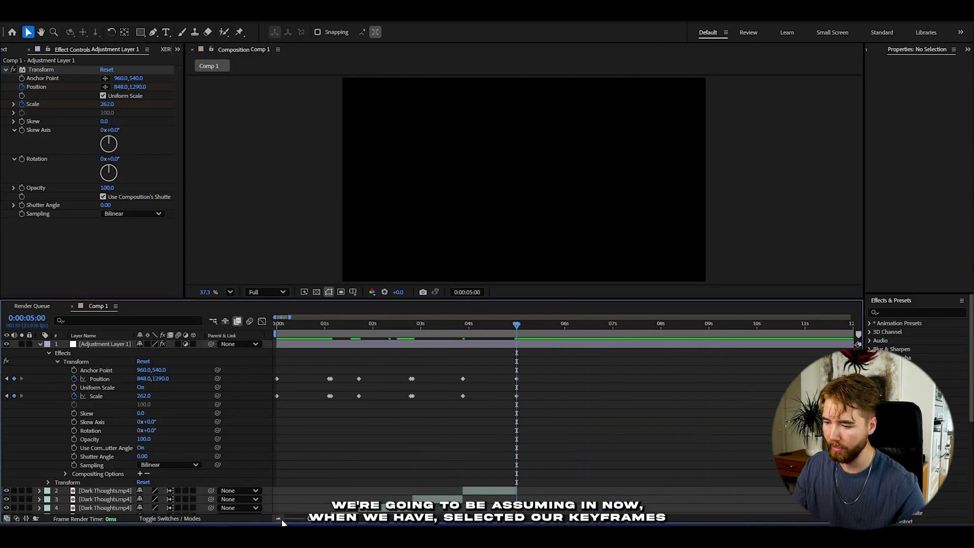
pyautogui.click(541, 381)
pyautogui.moveTo(538, 371); pyautogui.dragTo(274, 399)
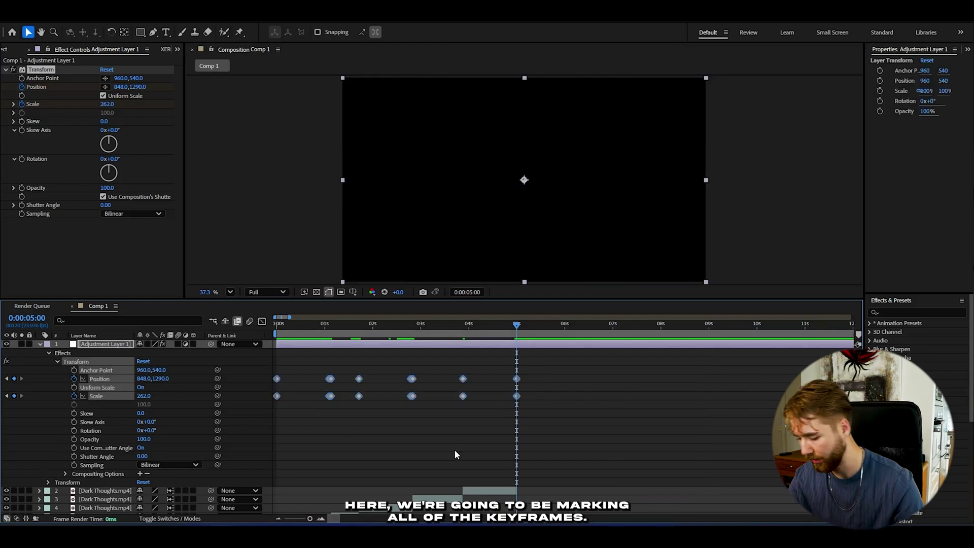
pyautogui.press('F9')
pyautogui.press('Home')
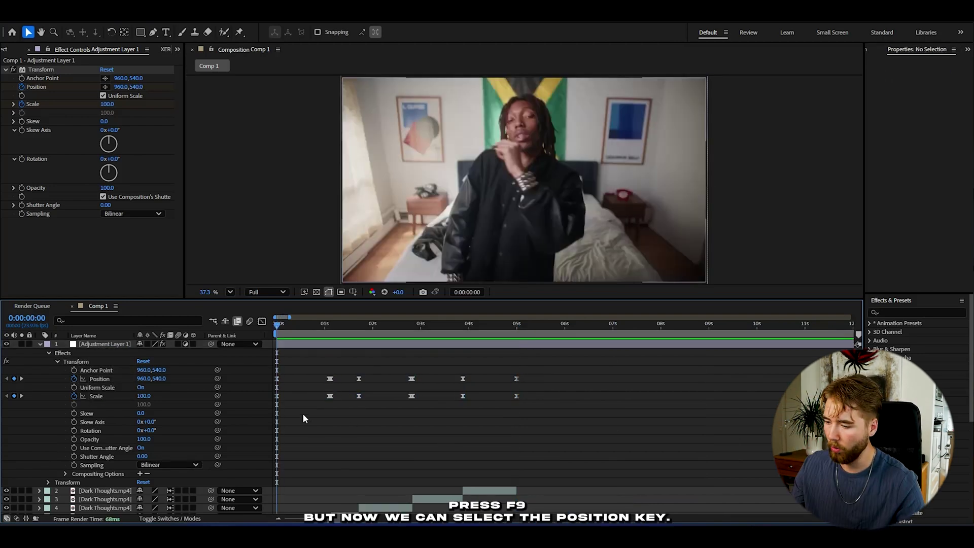
pyautogui.click(278, 379)
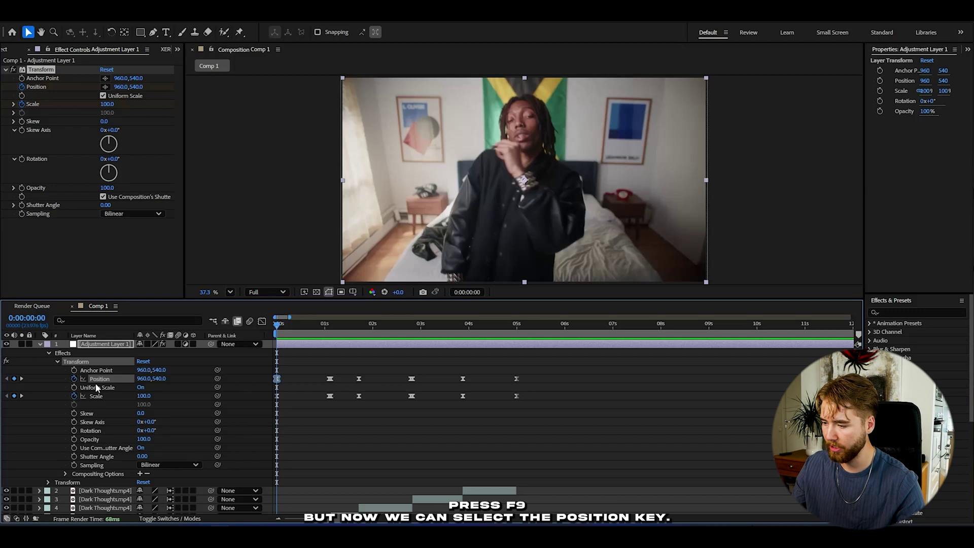
pyautogui.click(262, 321)
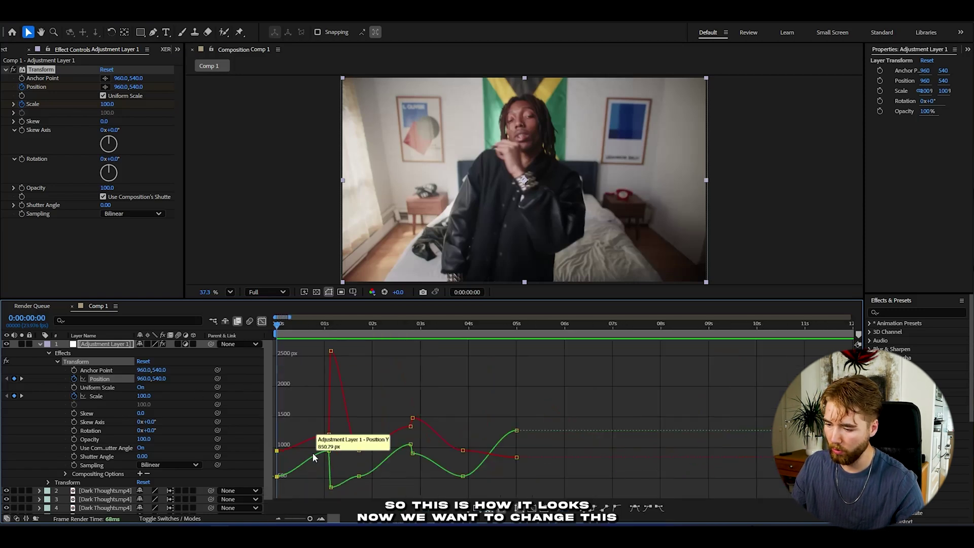
# In the Position speed graph, raise the first two keyframes' speeds to about 30000 px/sec and lengthen their influence.
pyautogui.click(322, 518)
pyautogui.rightClick(329, 415)
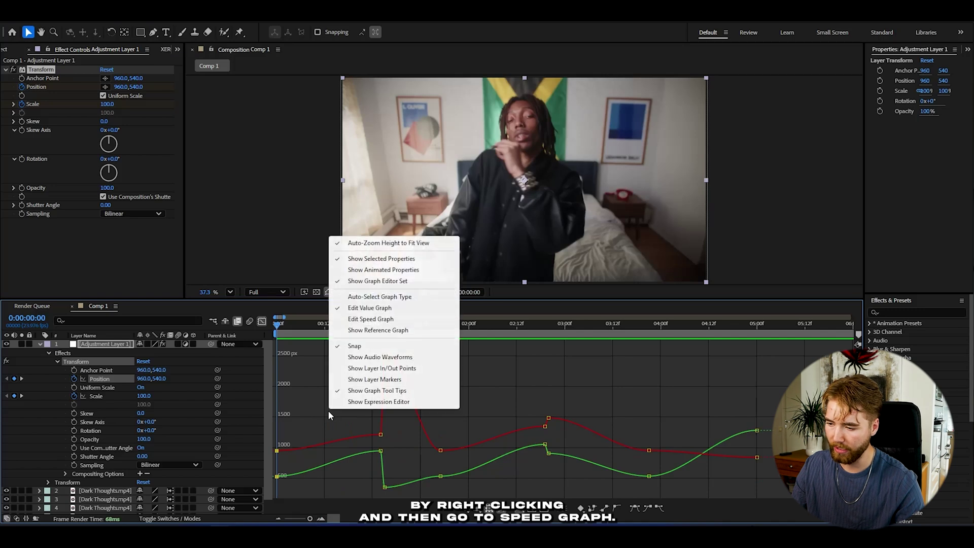
pyautogui.click(373, 319)
pyautogui.scroll(3, 307, 469)
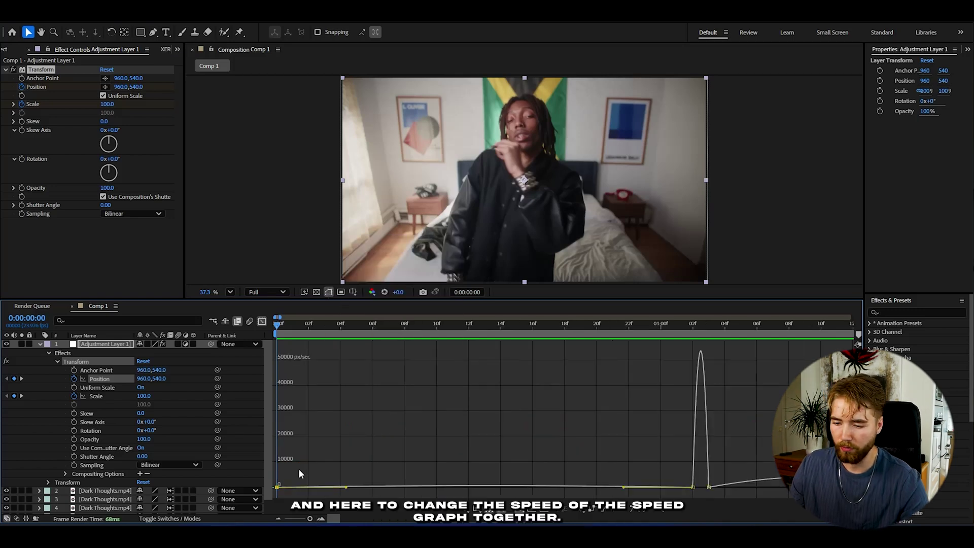
pyautogui.moveTo(277, 487); pyautogui.dragTo(277, 411)
pyautogui.moveTo(346, 411); pyautogui.dragTo(523, 409)
pyautogui.press('space')
pyautogui.moveTo(692, 487); pyautogui.dragTo(693, 406)
pyautogui.moveTo(689, 489); pyautogui.dragTo(694, 402)
pyautogui.moveTo(624, 398); pyautogui.dragTo(508, 400)
# Raise the 01:03, 01:17 and 02:19 keyframe speeds to about 30000–32784 px/sec, previewing the ramp.
pyautogui.press('space')
pyautogui.moveTo(299, 338)
pyautogui.mouseDown()
pyautogui.moveTo(376, 339)
pyautogui.moveTo(294, 337)
pyautogui.mouseUp()
pyautogui.press('space')
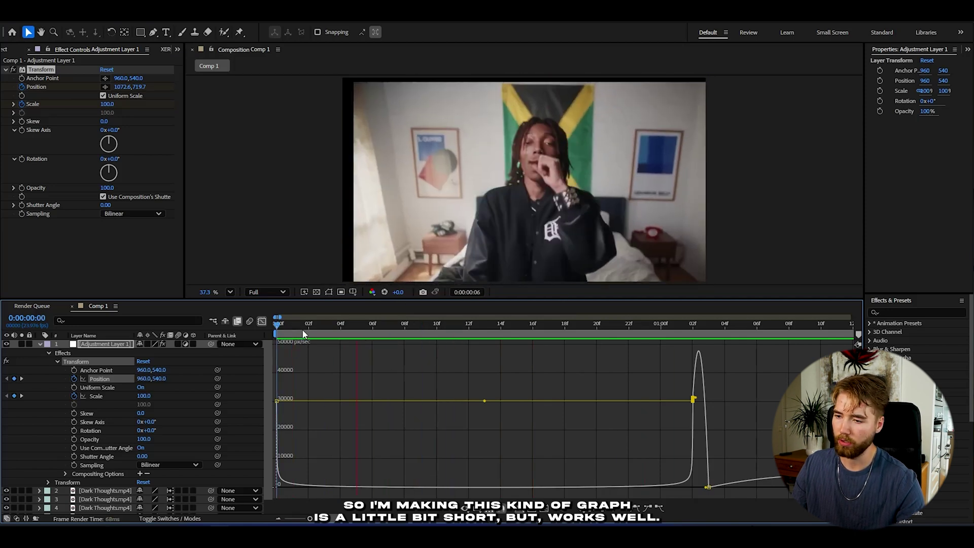
pyautogui.moveTo(510, 486); pyautogui.dragTo(511, 400)
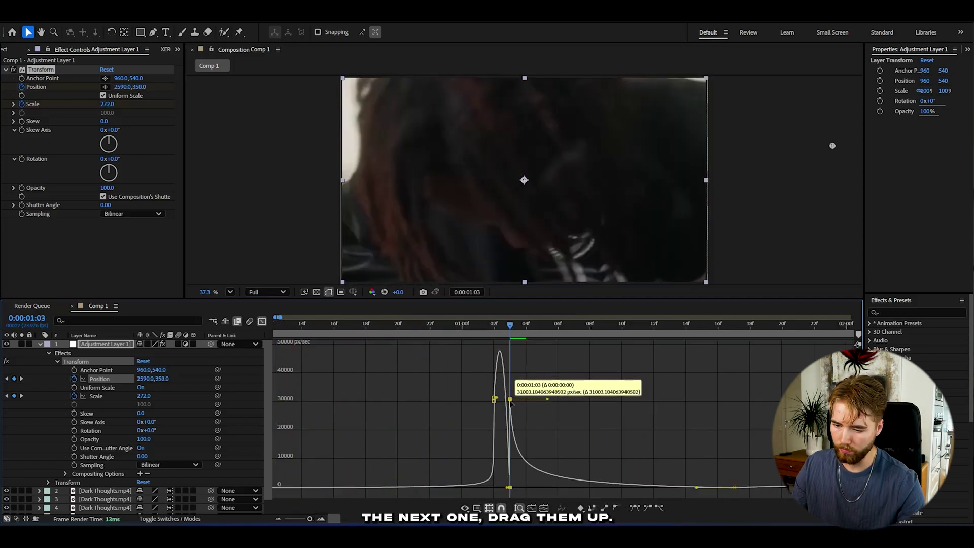
pyautogui.moveTo(734, 487); pyautogui.dragTo(734, 399)
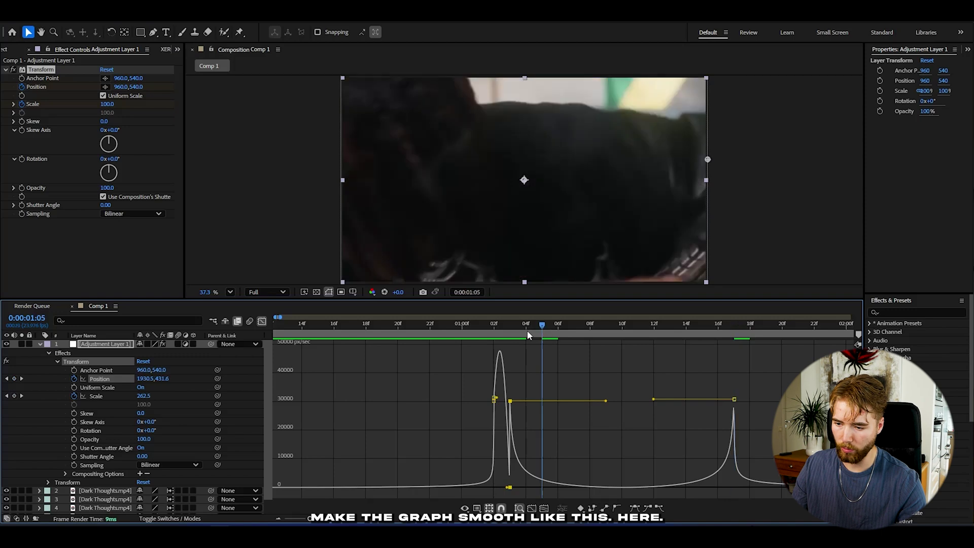
pyautogui.moveTo(528, 331); pyautogui.dragTo(512, 336)
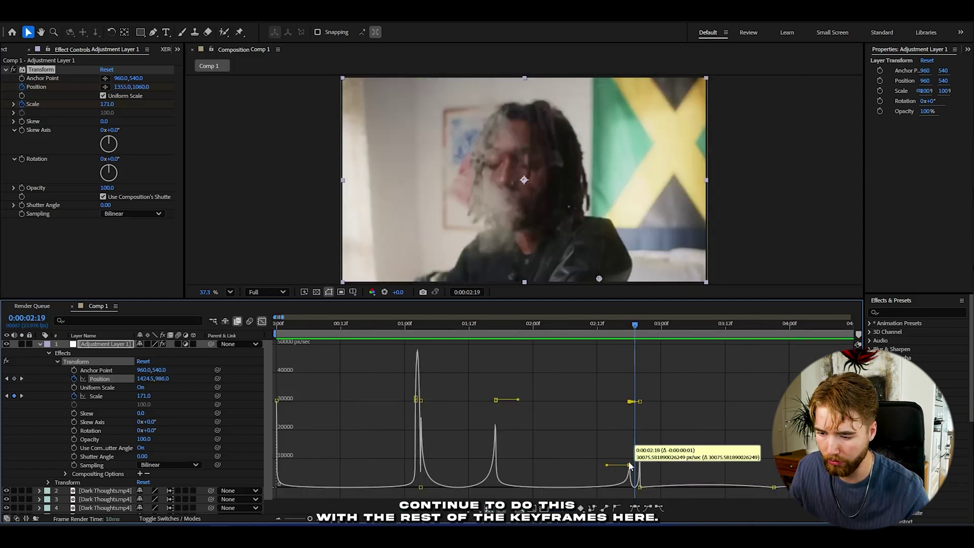
pyautogui.moveTo(635, 469); pyautogui.dragTo(635, 406)
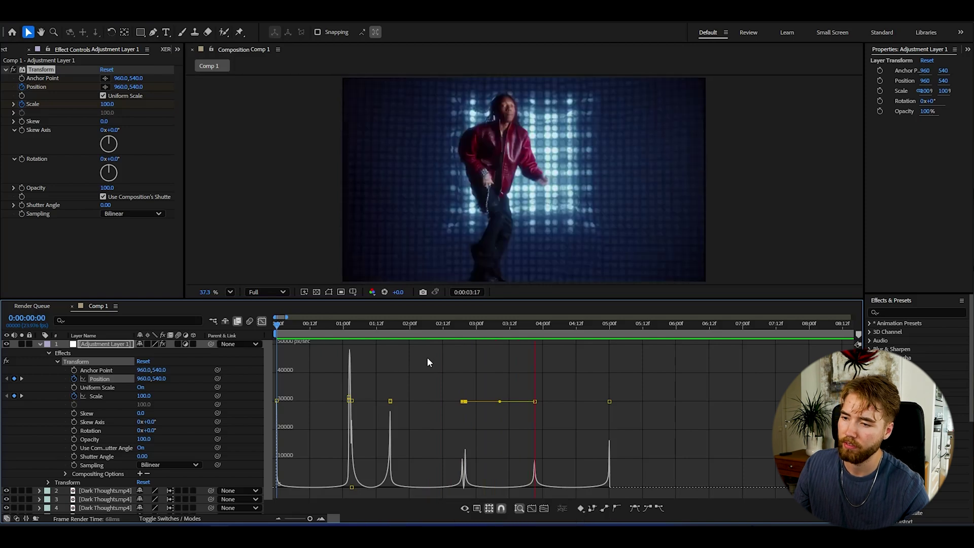
pyautogui.press('space')
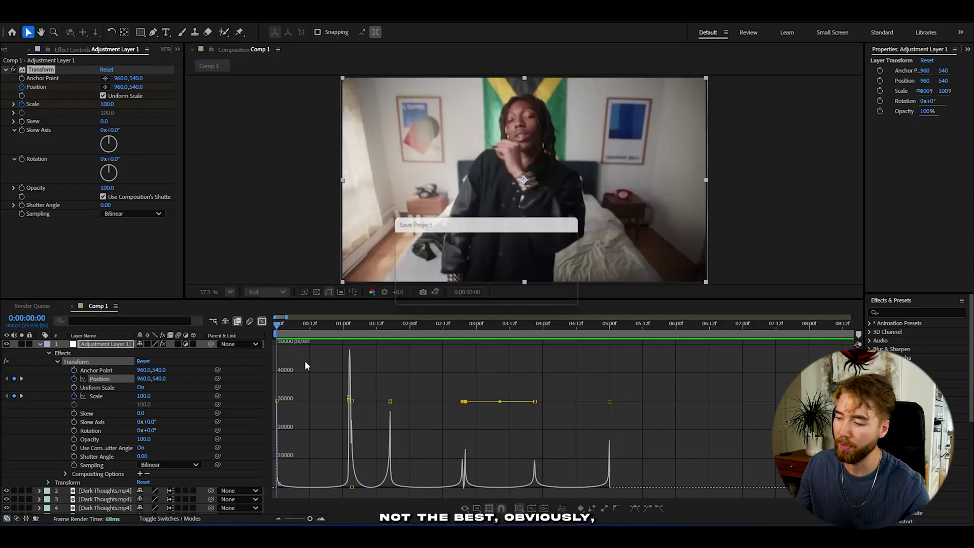
pyautogui.moveTo(355, 433)
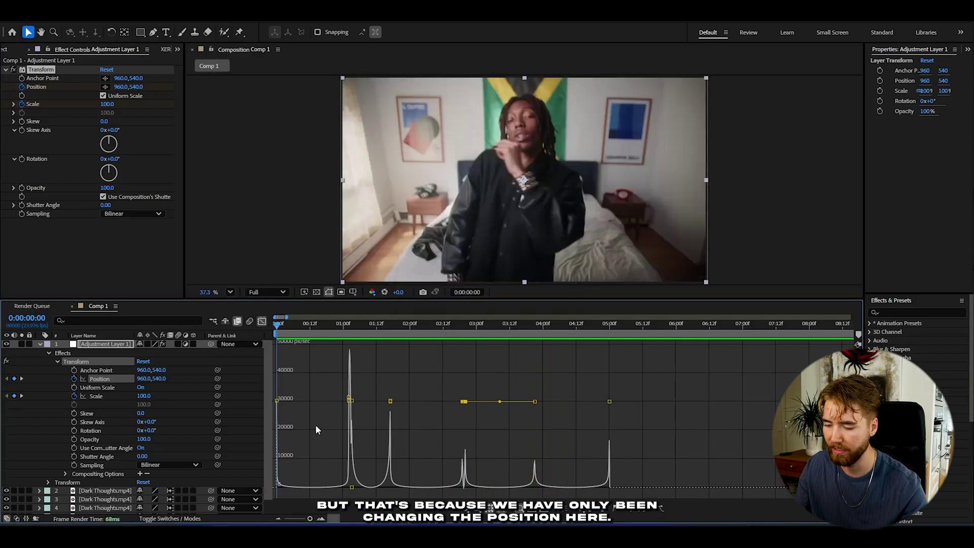
pyautogui.click(262, 322)
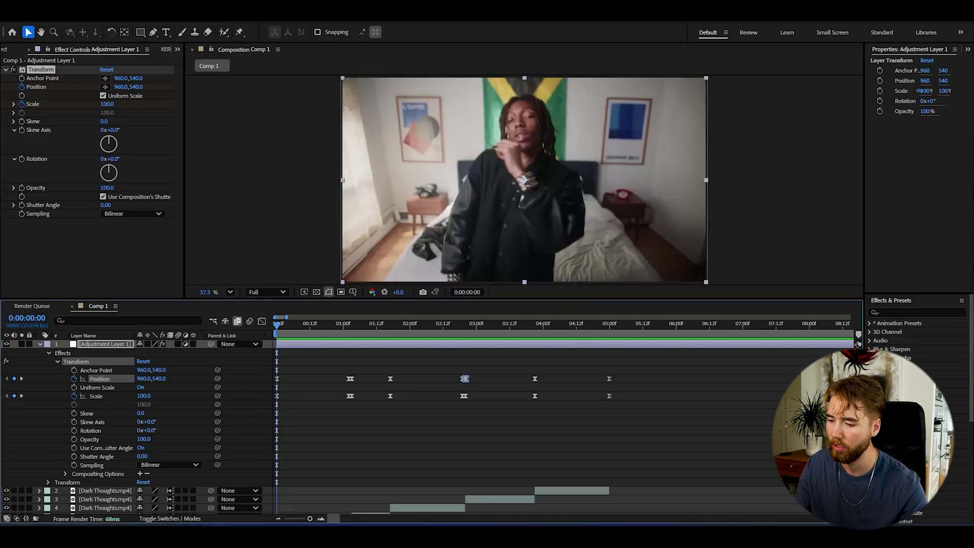
# Show the first Scale keyframe's value graph and ease the start of the Scale curve.
pyautogui.click(302, 401)
pyautogui.click(278, 397)
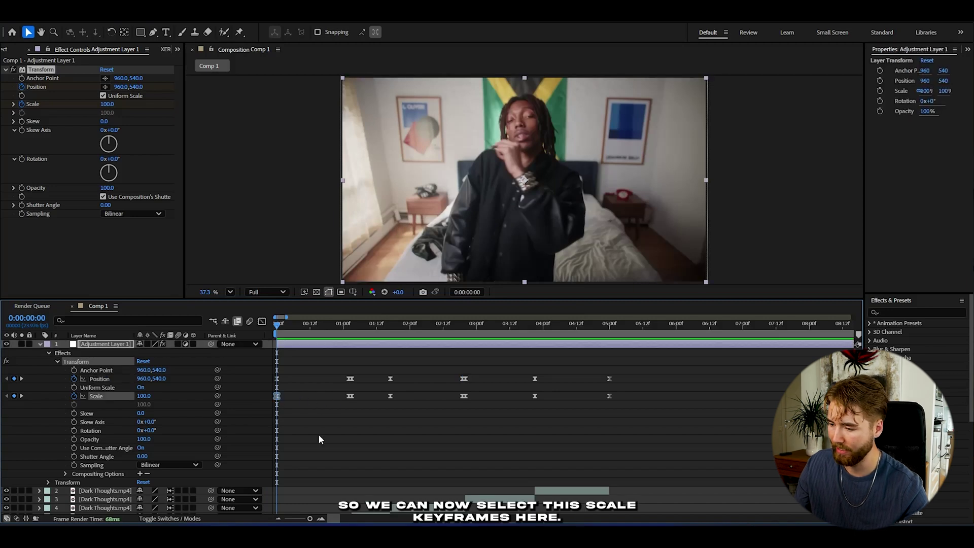
pyautogui.click(263, 321)
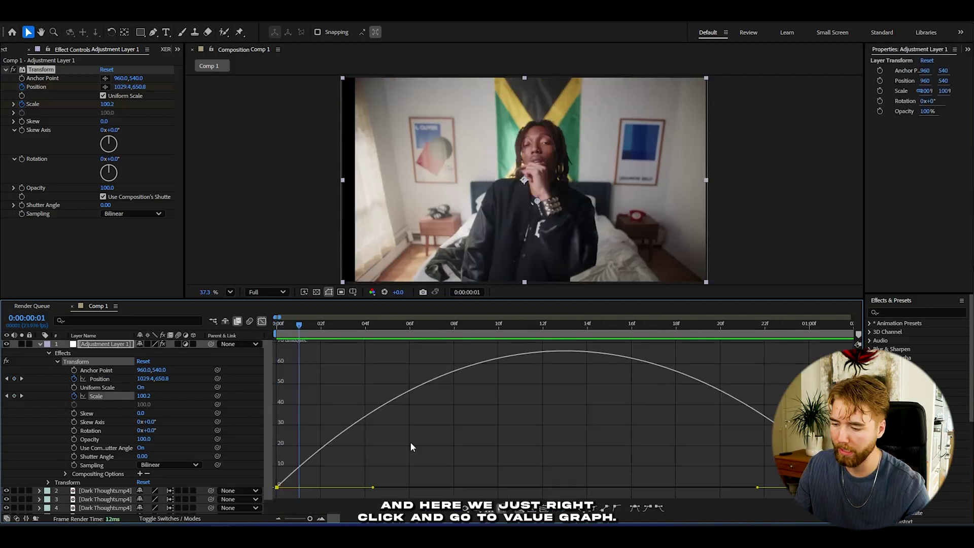
pyautogui.rightClick(410, 442)
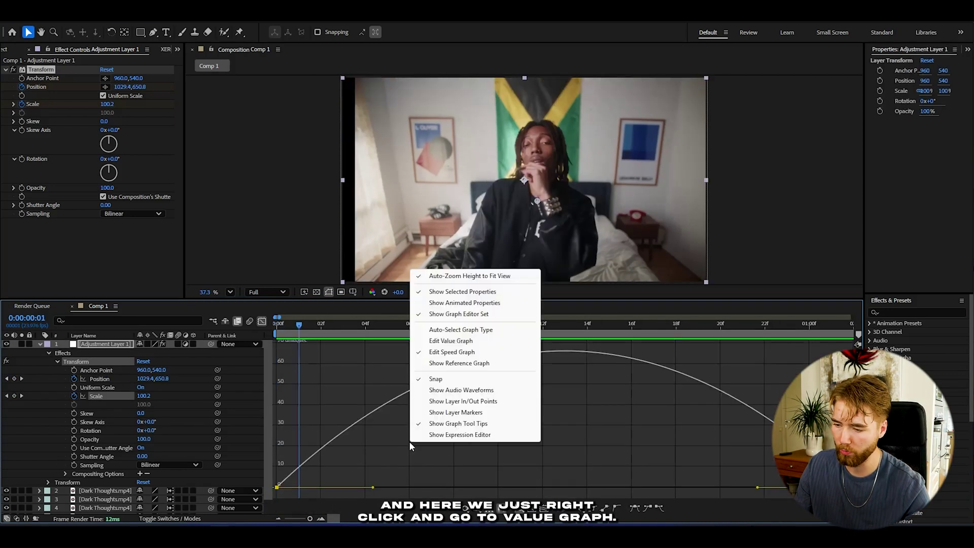
pyautogui.click(450, 341)
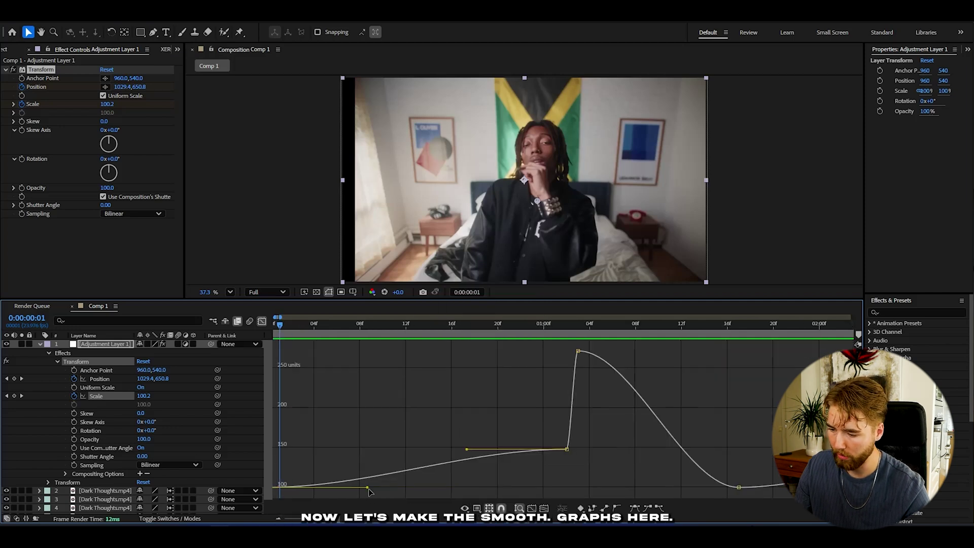
pyautogui.moveTo(325, 470); pyautogui.dragTo(332, 451)
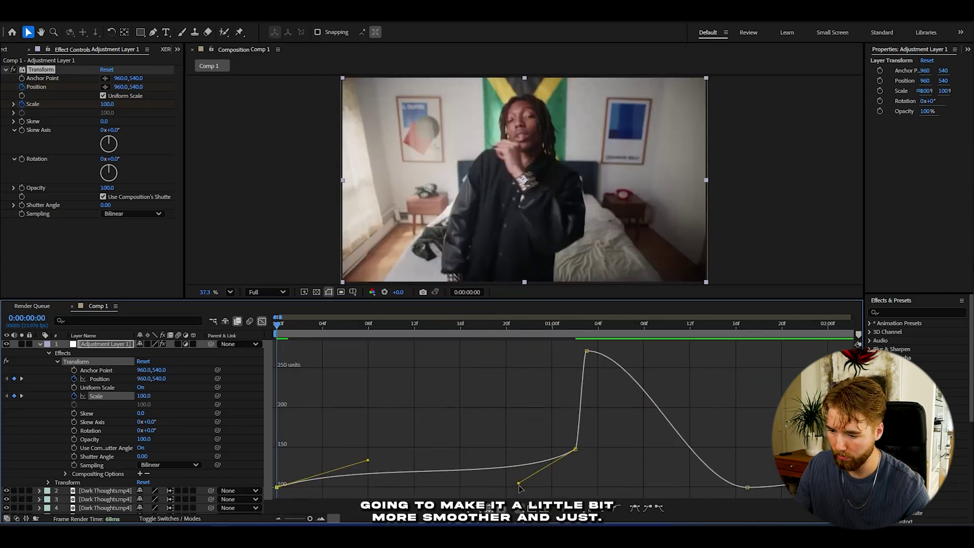
pyautogui.moveTo(496, 480); pyautogui.dragTo(490, 475)
pyautogui.press('space')
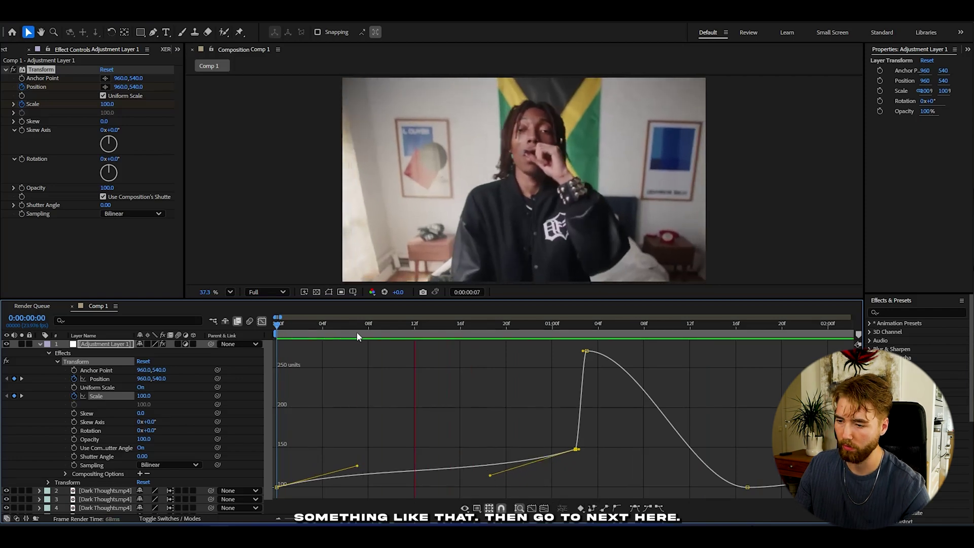
# Reshape the Scale peak, drop and rise into smooth S-curves, then save the project.
pyautogui.click(448, 354)
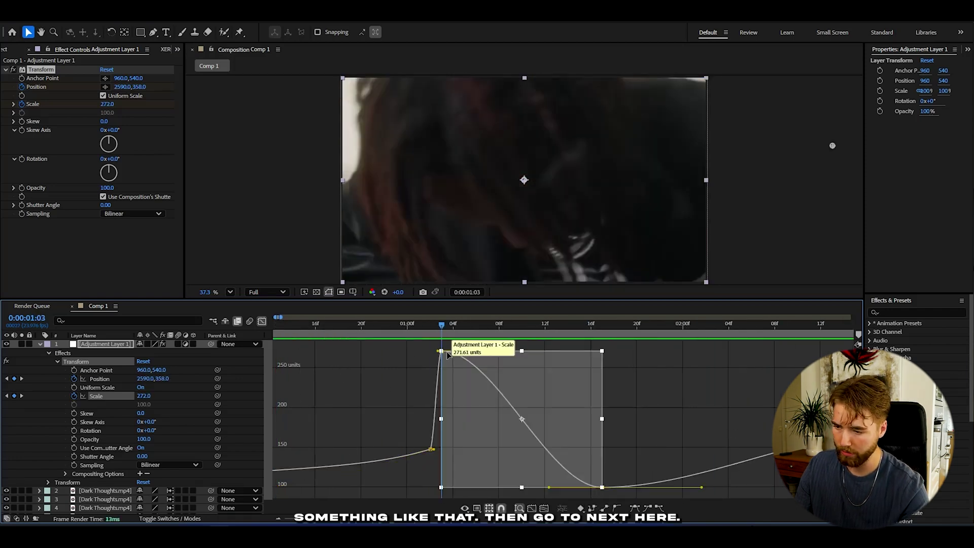
pyautogui.moveTo(495, 351); pyautogui.dragTo(491, 430)
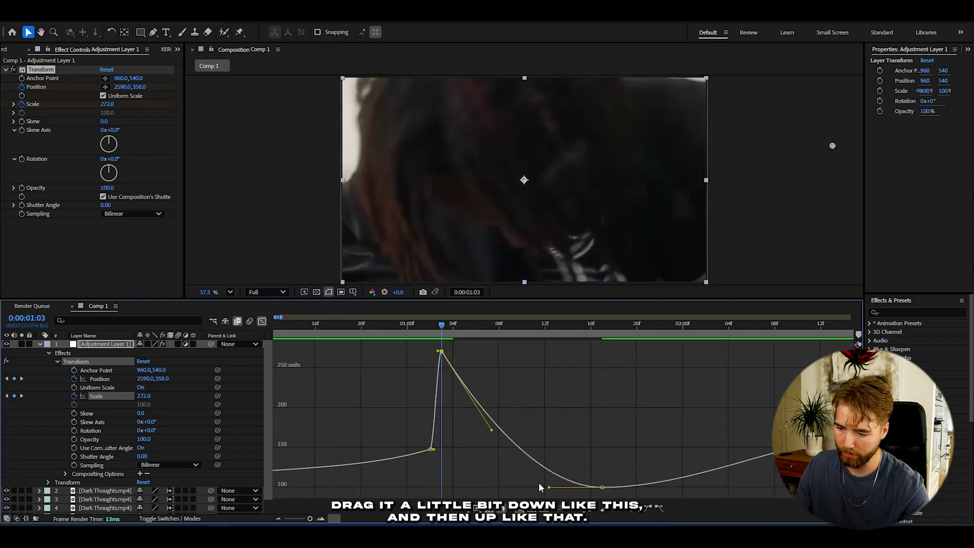
pyautogui.moveTo(549, 488); pyautogui.dragTo(573, 405)
pyautogui.press('space')
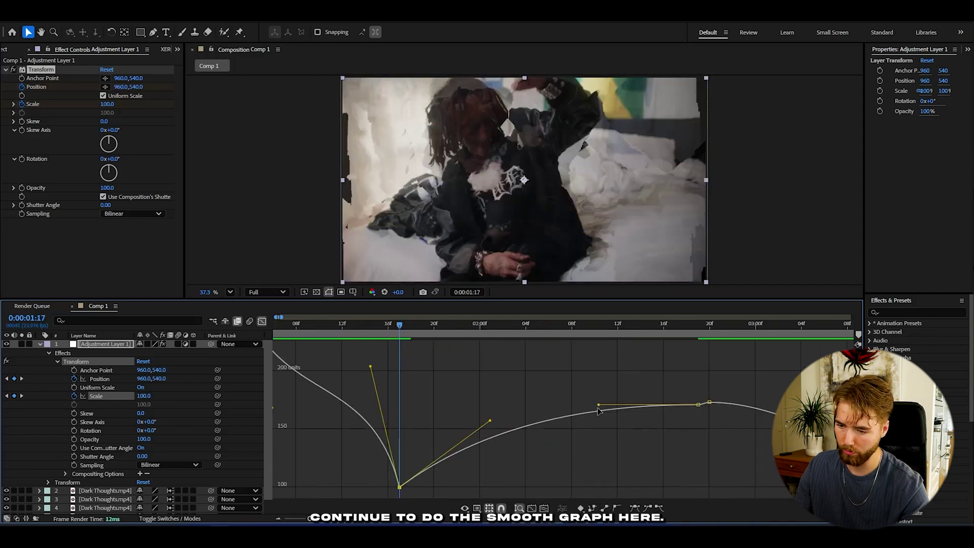
pyautogui.moveTo(598, 408); pyautogui.dragTo(590, 466)
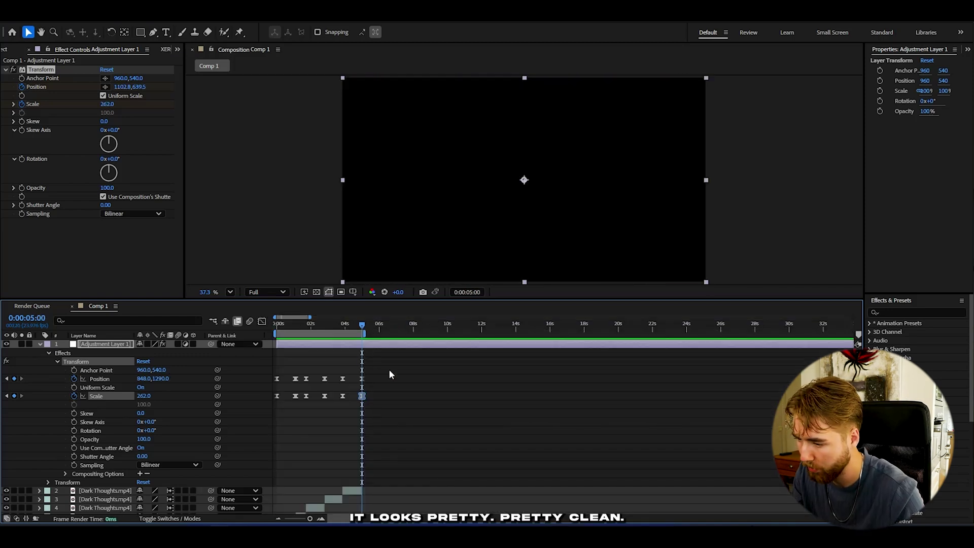
pyautogui.hotkey('ctrl', 's')
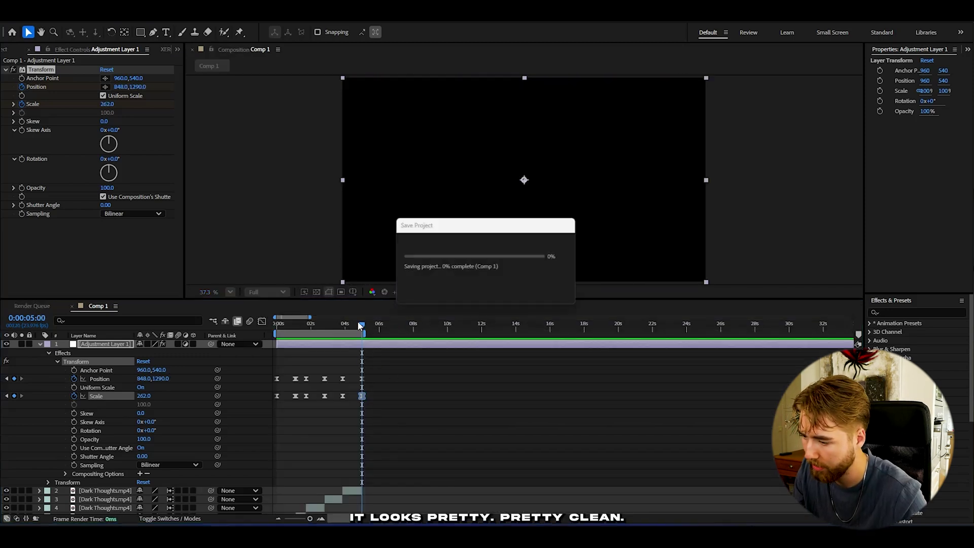
pyautogui.press('Home')
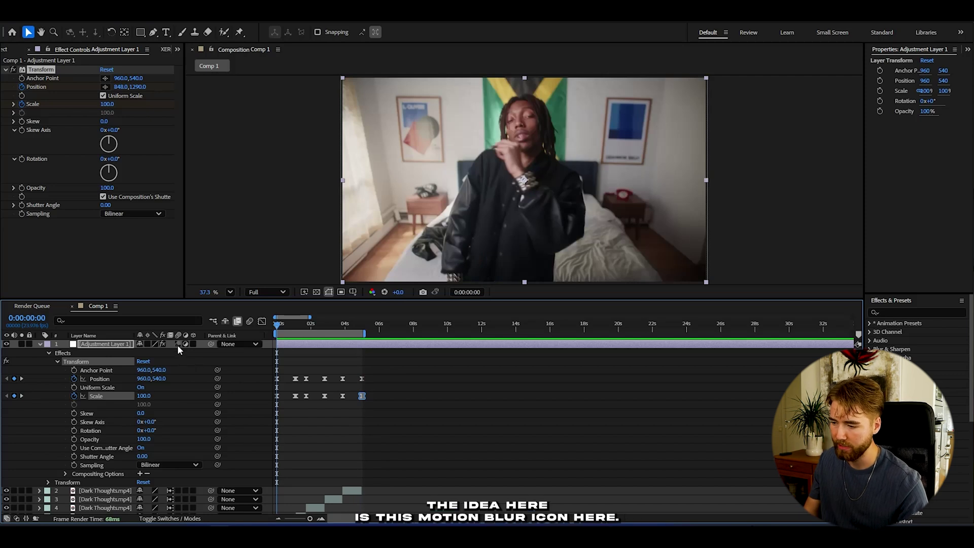
# Enable motion blur on the adjustment layer and give a Dark Thoughts clip a Transform effect at Scale 108.
pyautogui.click(178, 343)
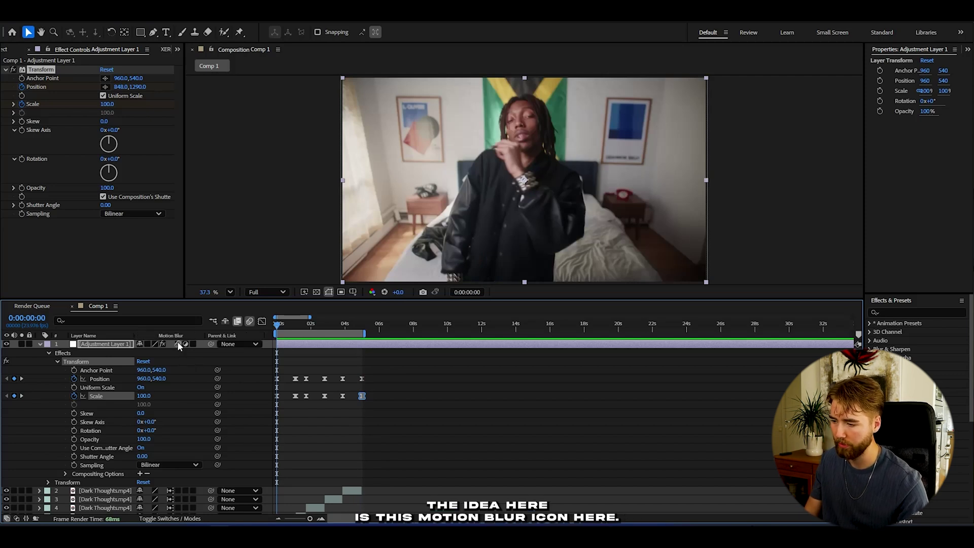
pyautogui.press('space')
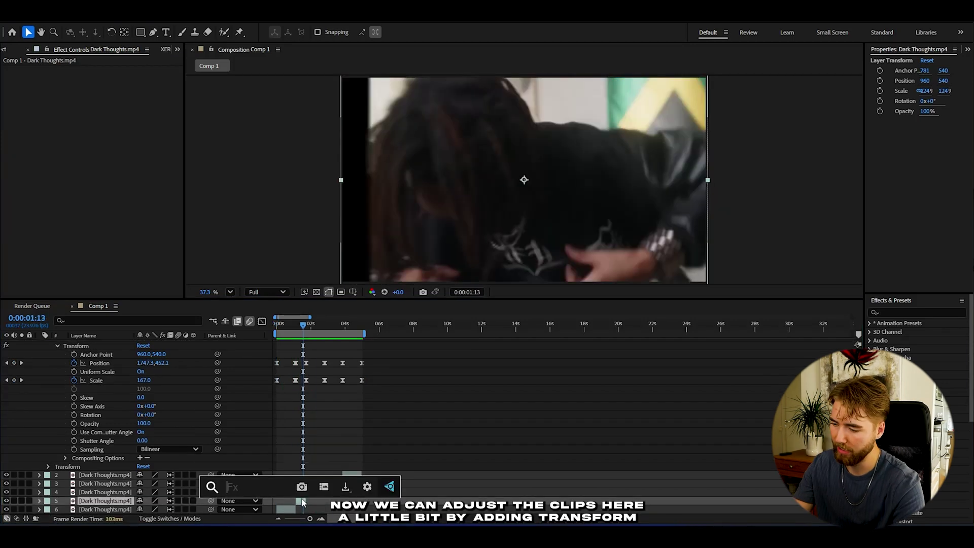
pyautogui.write('transform')
pyautogui.press('Return')
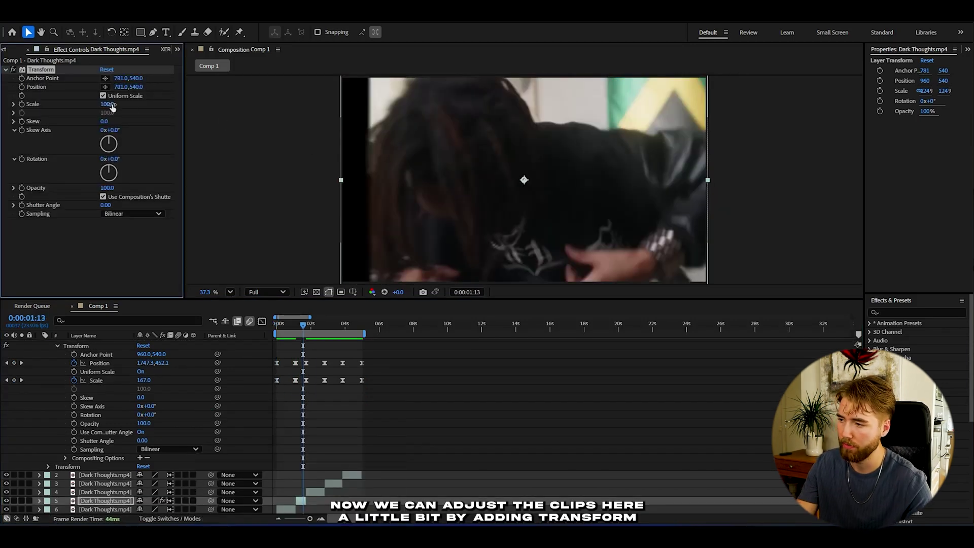
pyautogui.moveTo(114, 103); pyautogui.dragTo(118, 103)
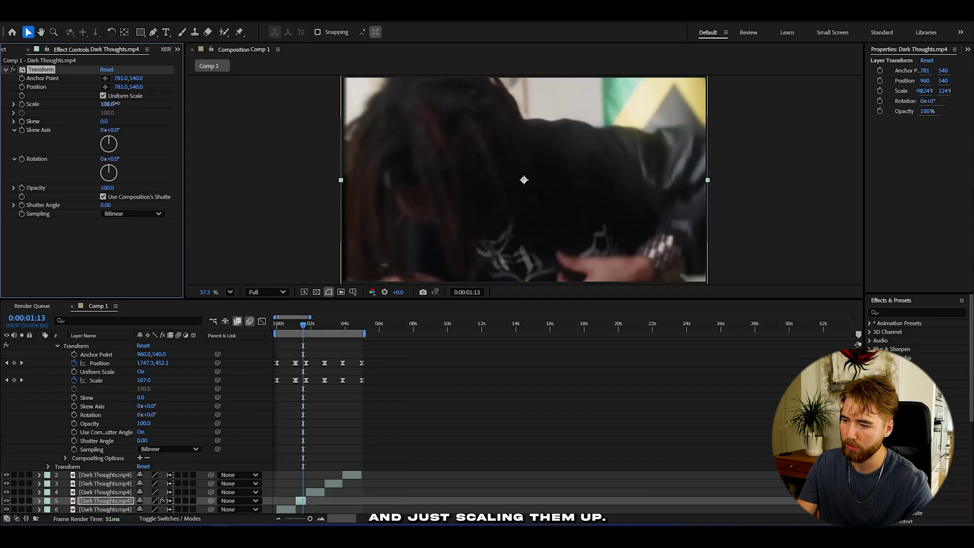